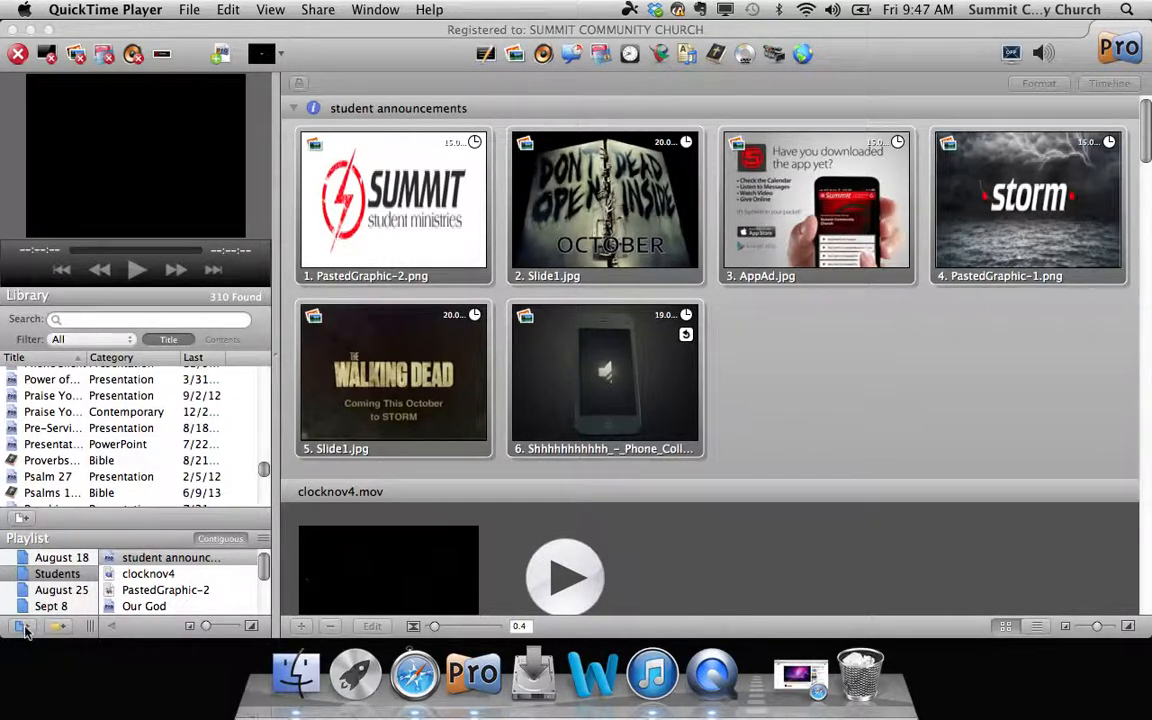
Create a new playlist and name it "Aug. 23"
click(22, 626)
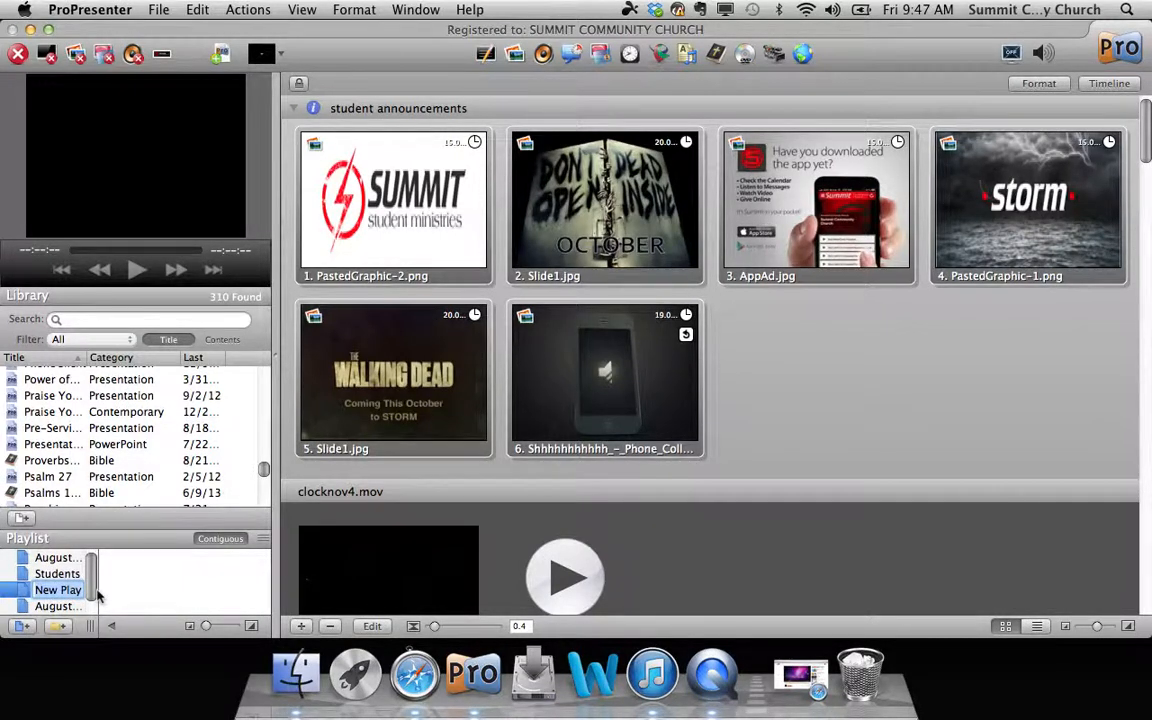
text(stude)
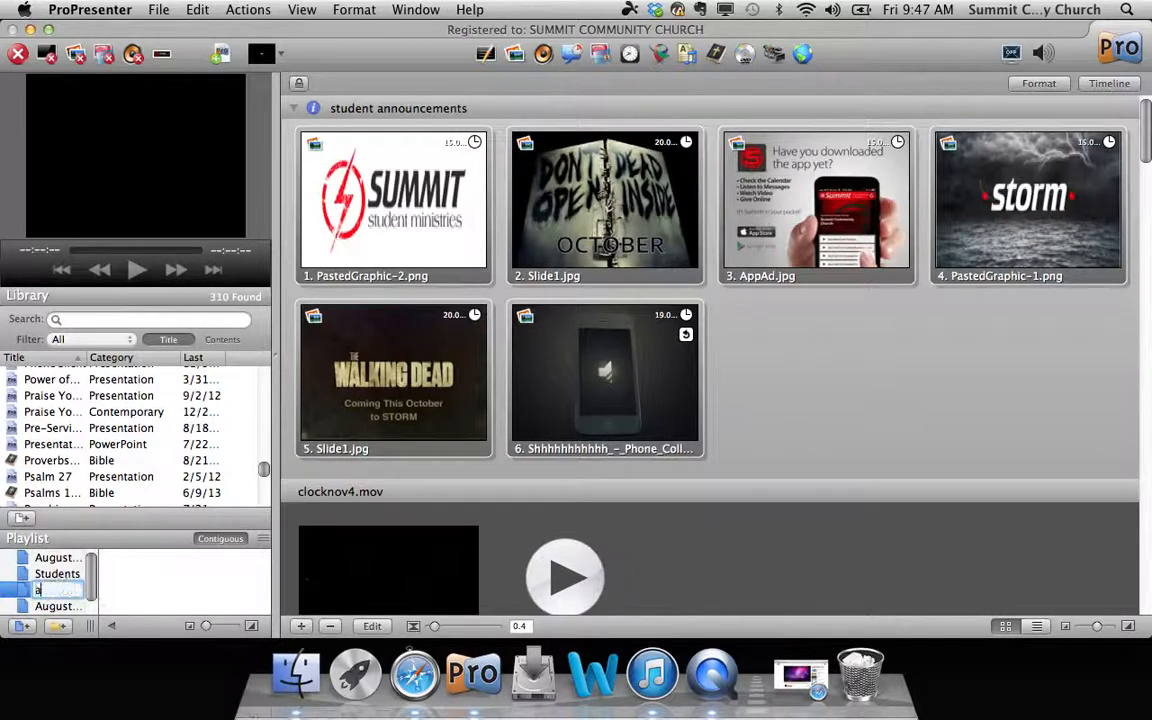
key(BackSpace)
key(BackSpace)
key(BackSpace)
key(BackSpace)
key(BackSpace)
text(Aug. 23)
key(Return)
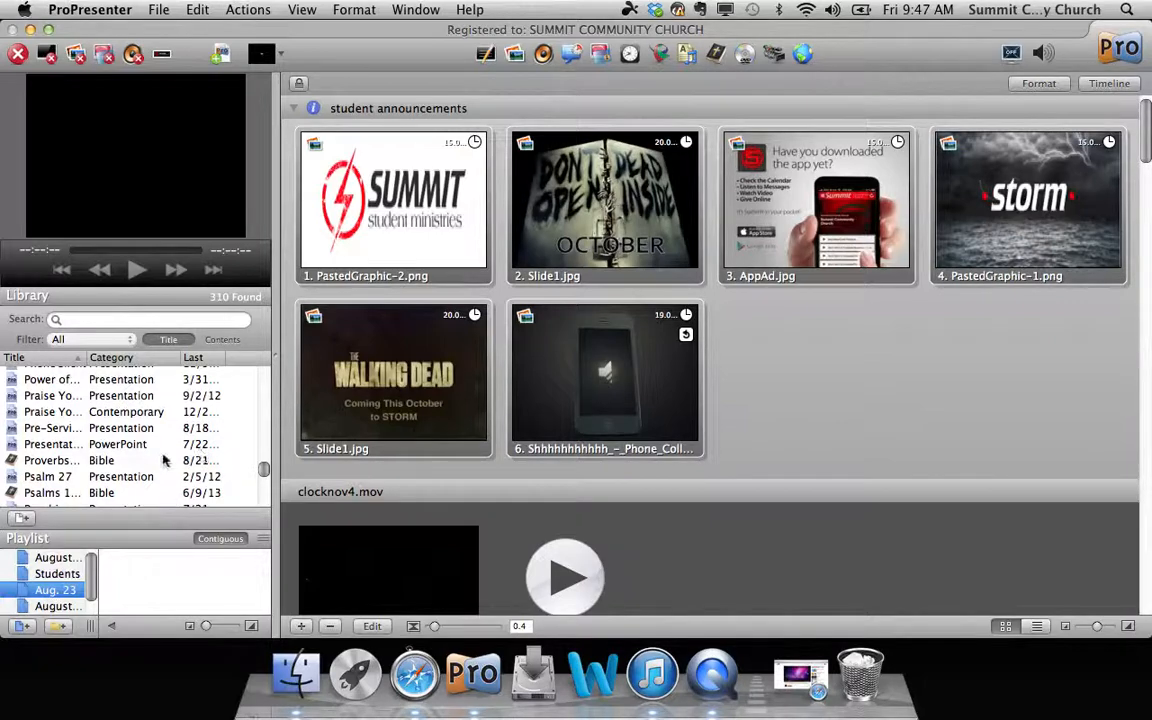
scroll(165, 459, up, 3)
scroll(165, 459, down, 2)
scroll(165, 459, up, 4)
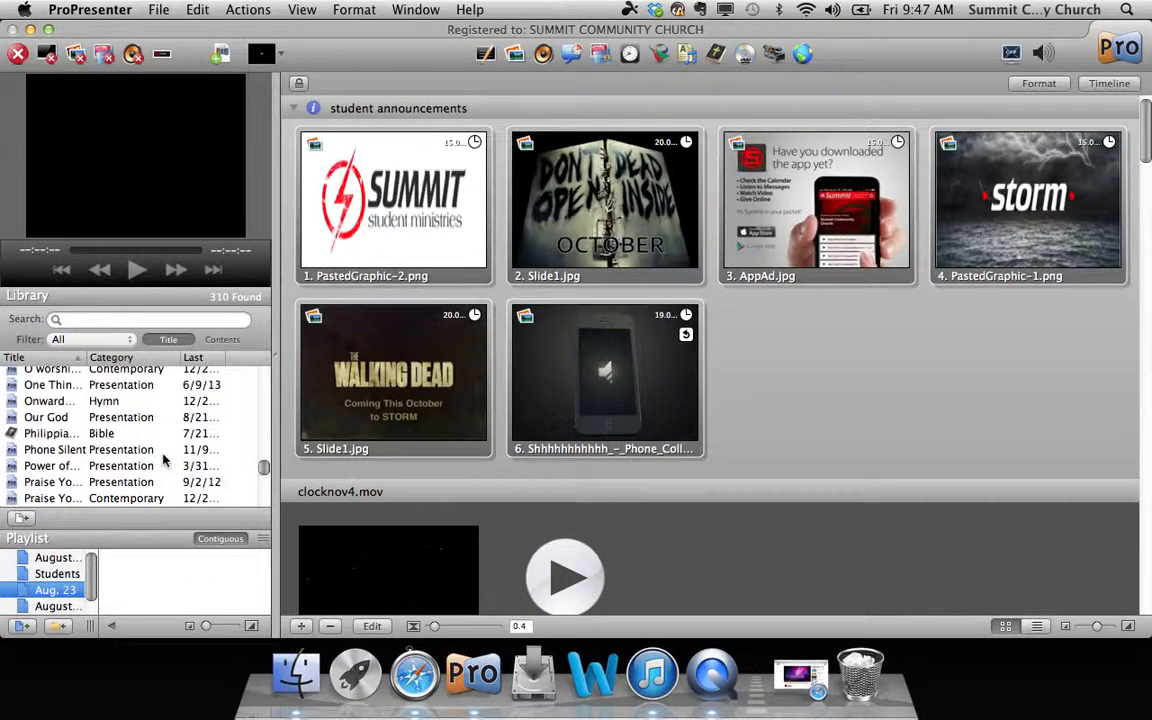
scroll(165, 459, down, 3)
scroll(165, 459, up, 2)
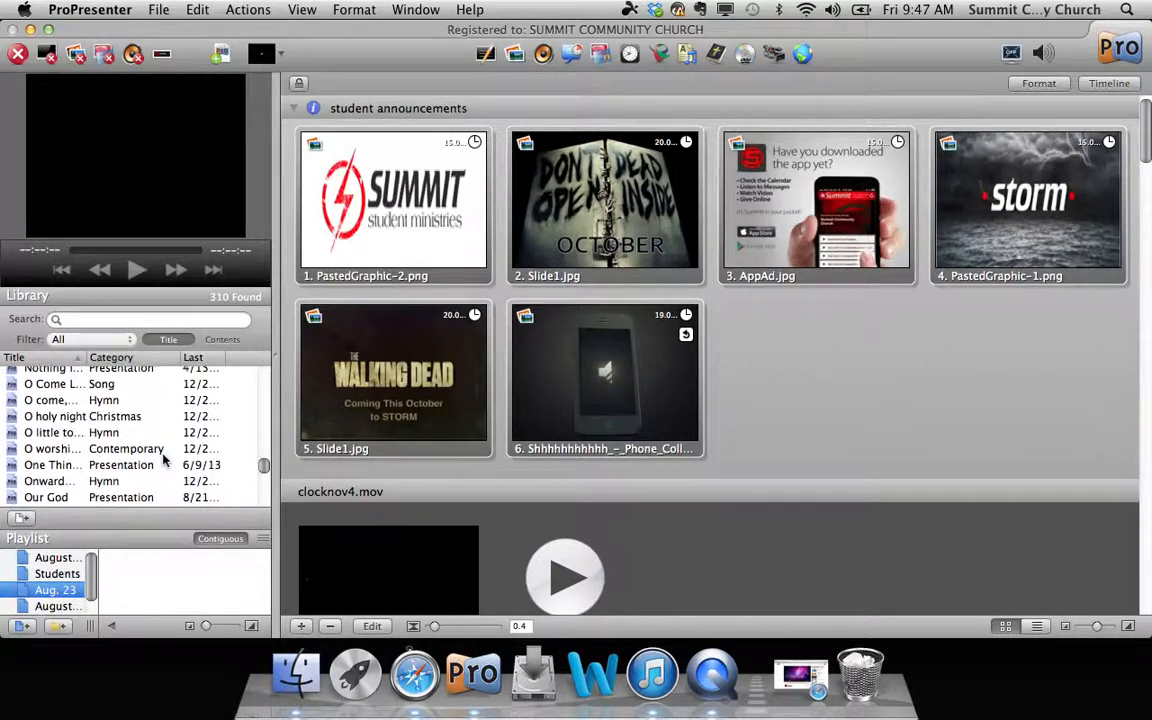
scroll(165, 459, up, 2)
scroll(165, 459, down, 3)
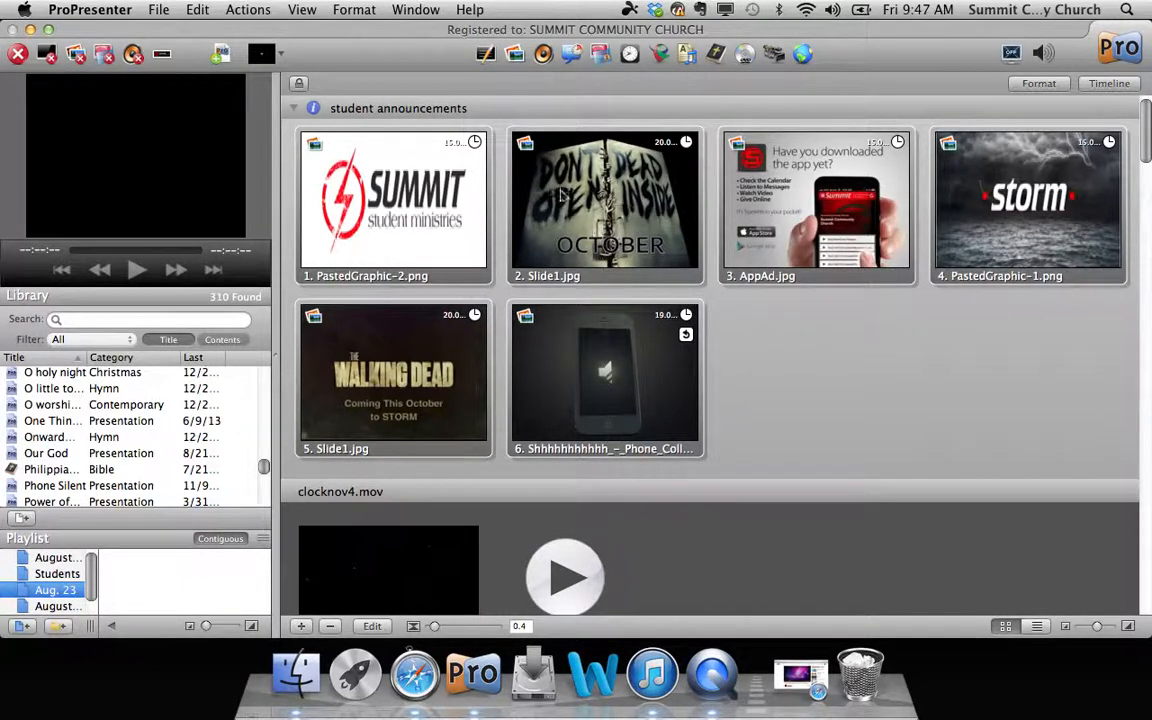
Create a new presentation in the library and try to name it "Announcements"
click(227, 56)
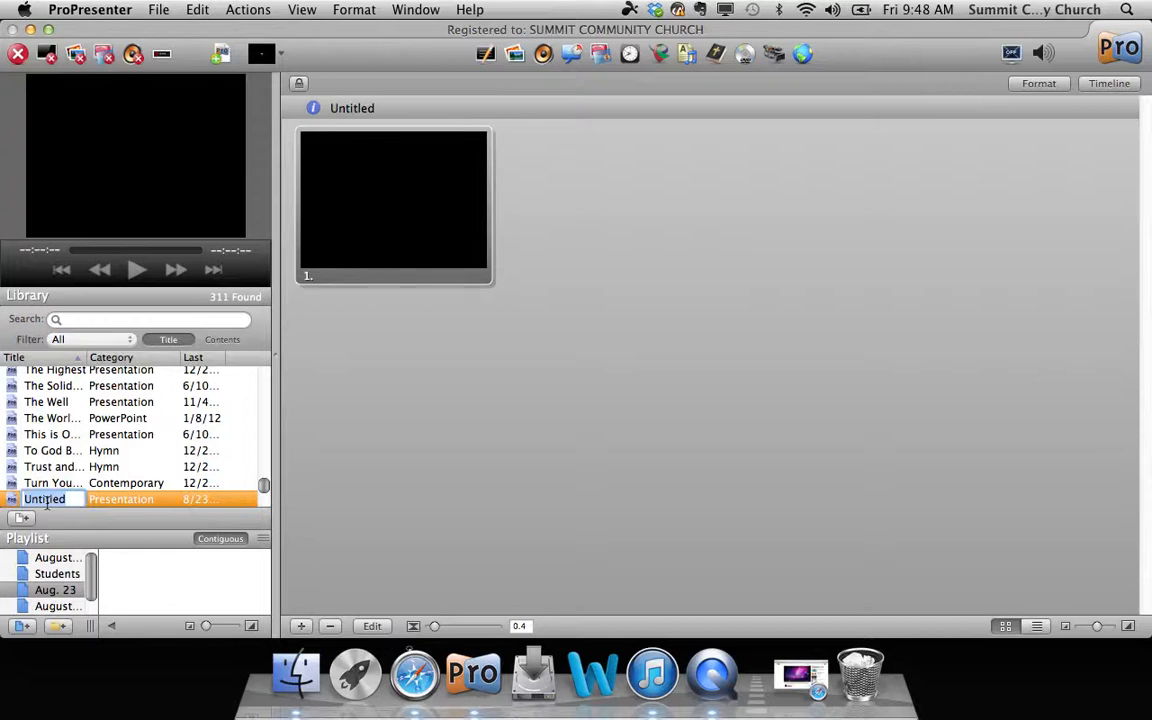
text(Announcemen)
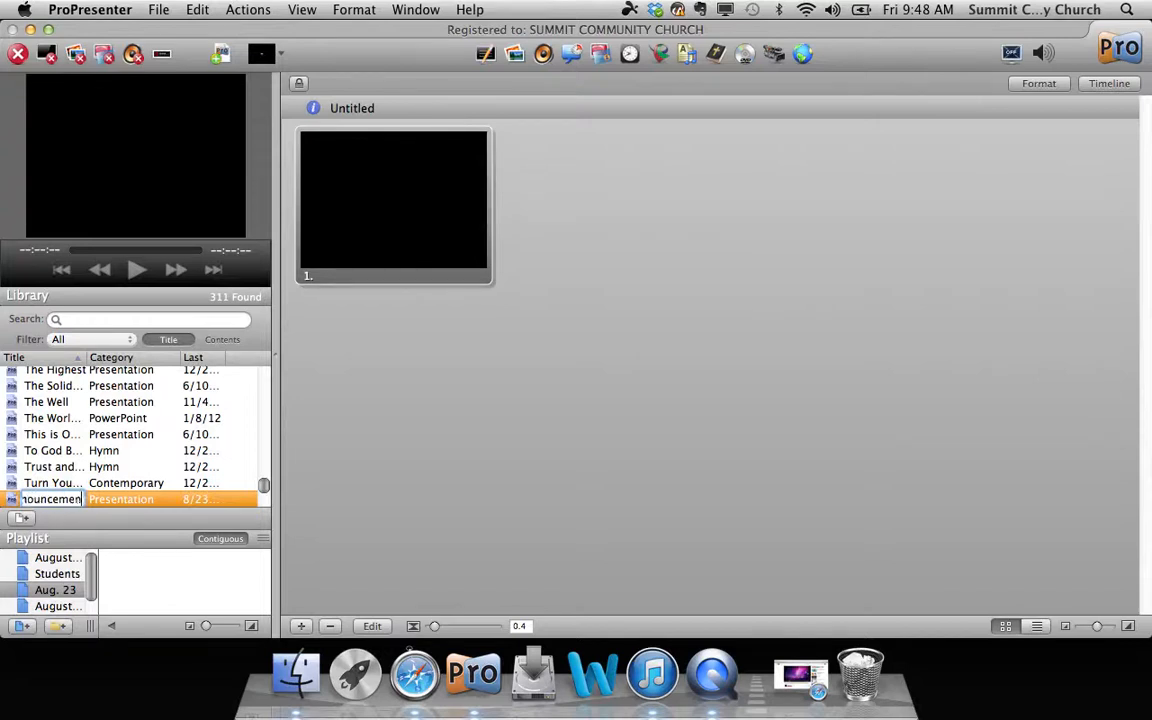
text(ts)
key(Return)
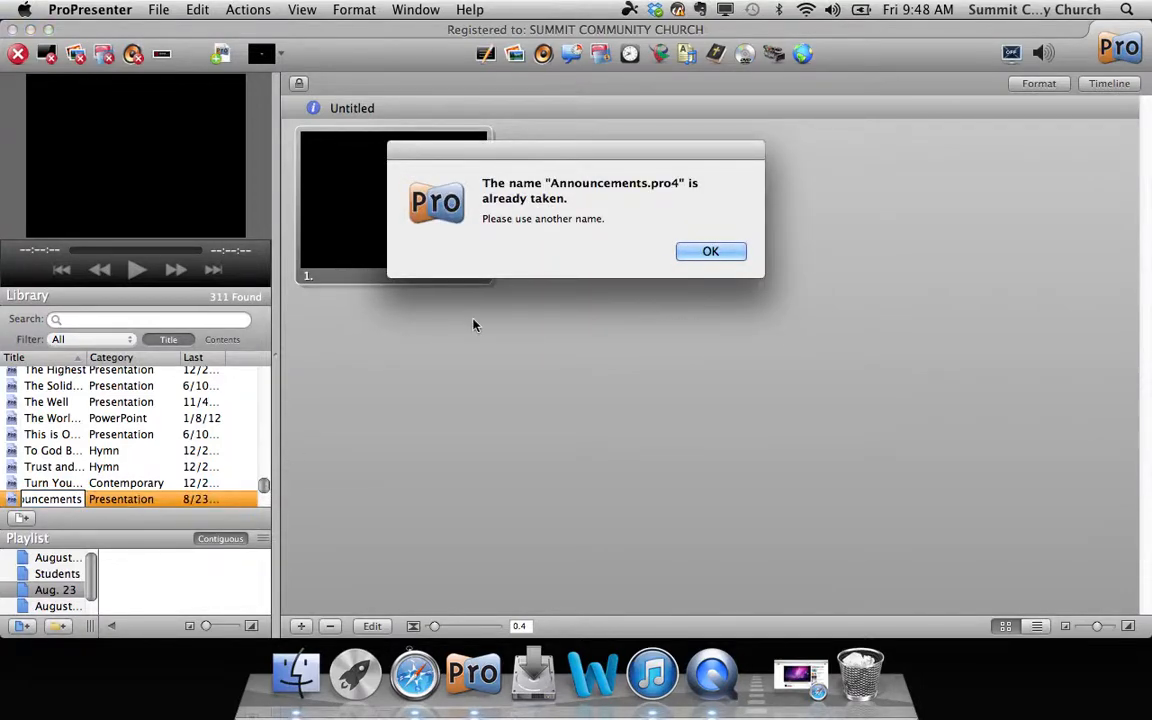
click(686, 254)
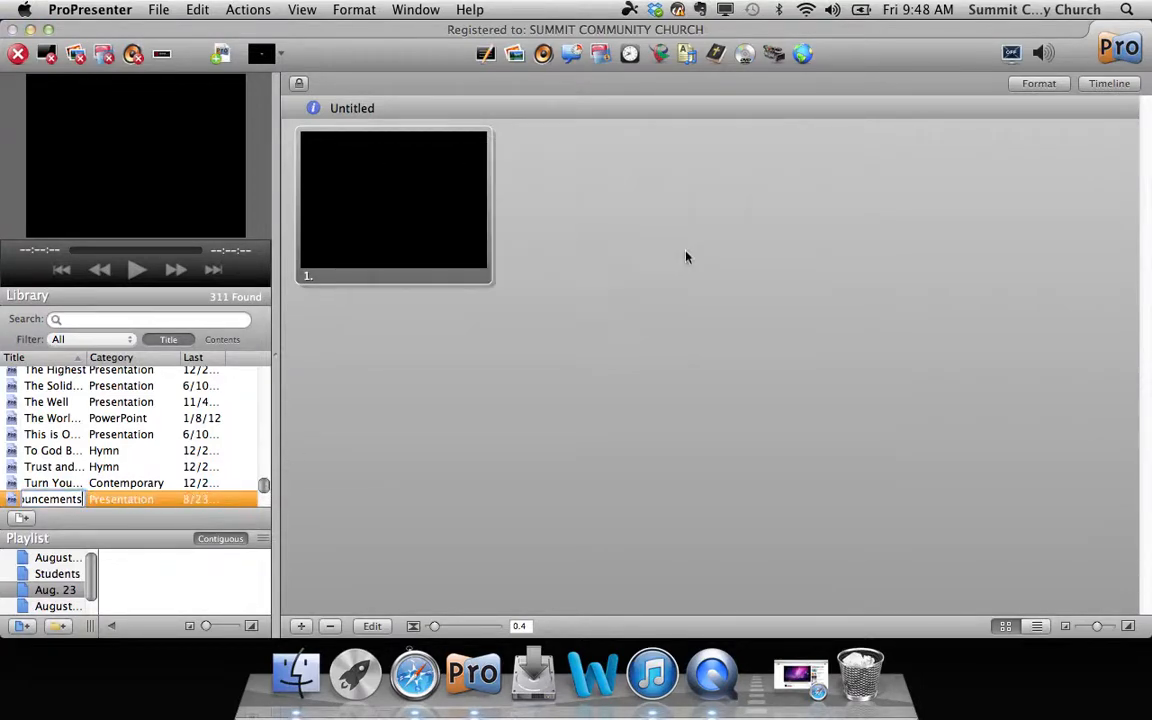
Name the new library presentation "Stuff" instead
key(BackSpace)
key(BackSpace)
key(BackSpace)
key(BackSpace)
key(BackSpace)
key(BackSpace)
key(BackSpace)
key(BackSpace)
key(BackSpace)
key(BackSpace)
key(BackSpace)
text(Stuff)
key(Return)
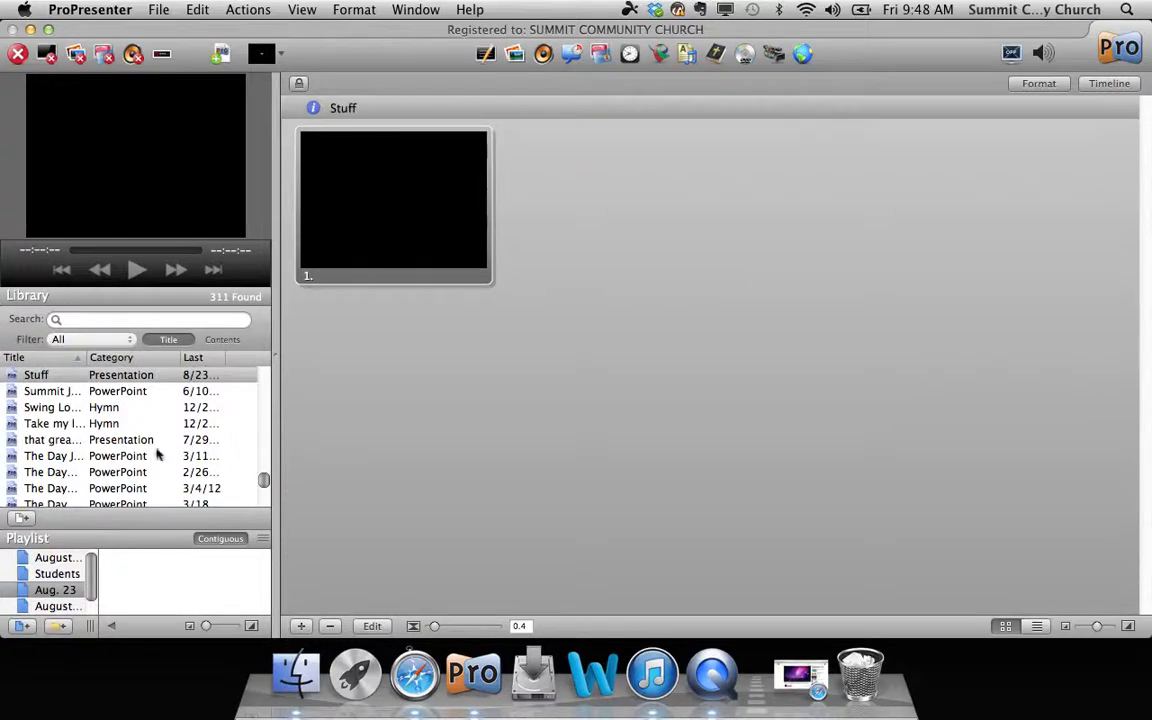
right_click(128, 379)
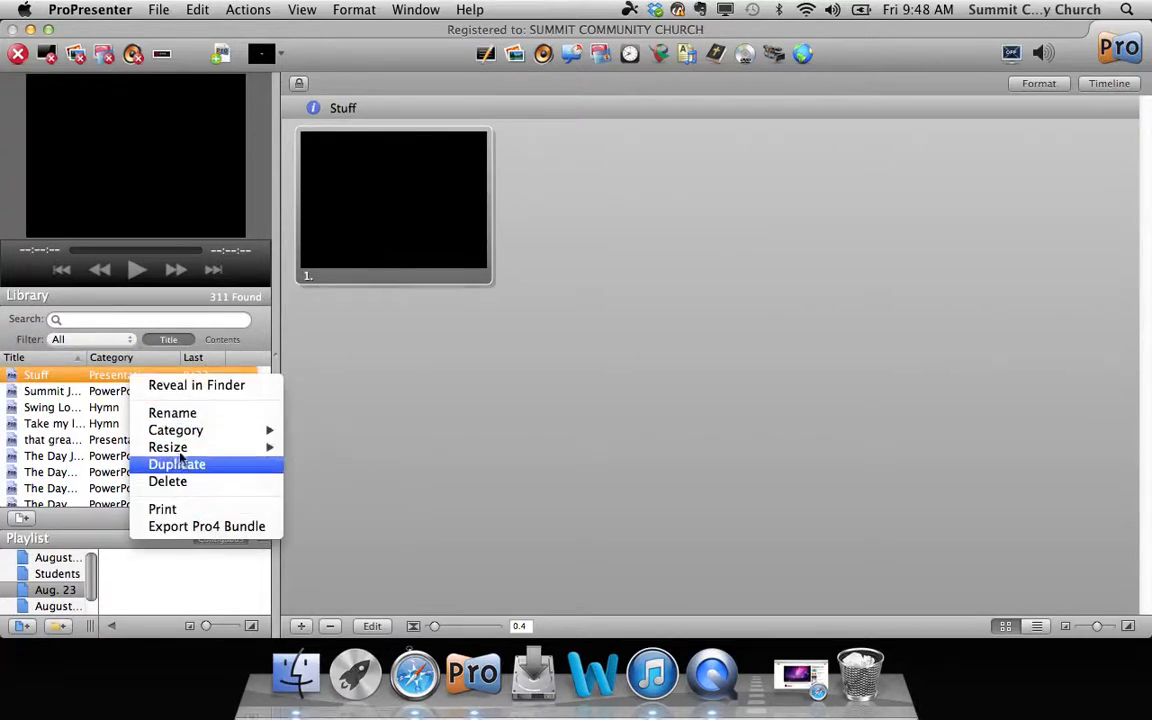
mouse_move(180, 452)
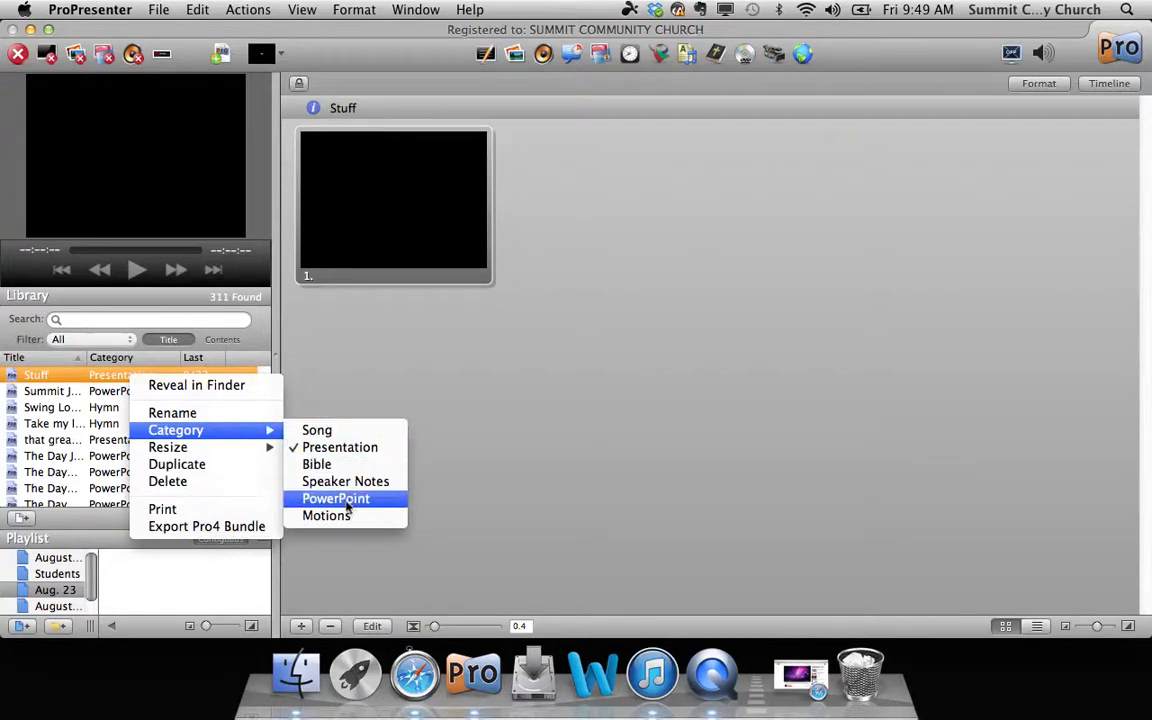
click(486, 445)
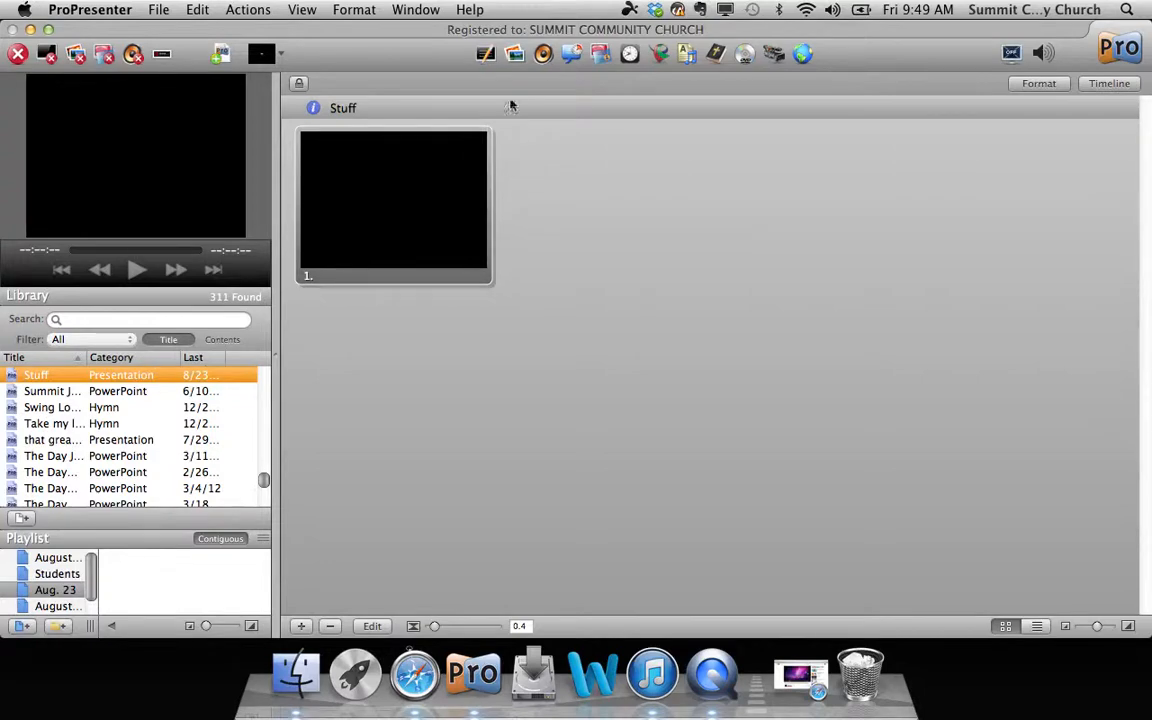
Show the Video/Image Bin and go to the end of its background media
click(514, 55)
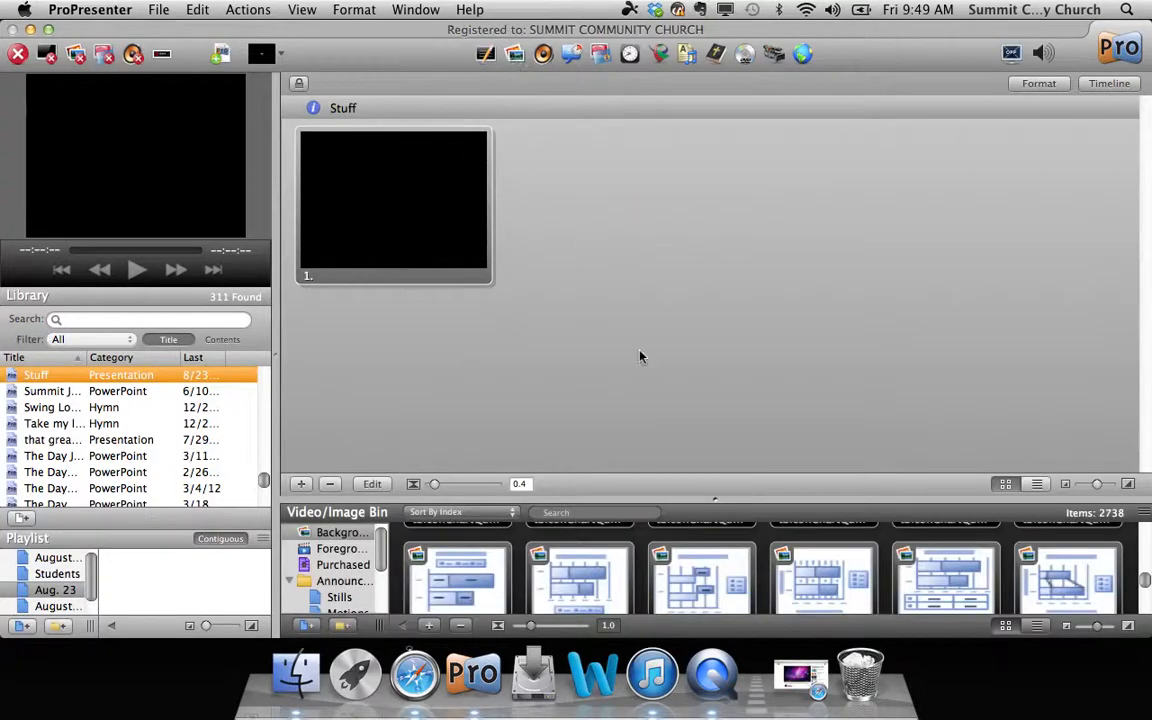
drag(1070, 506, 1066, 388)
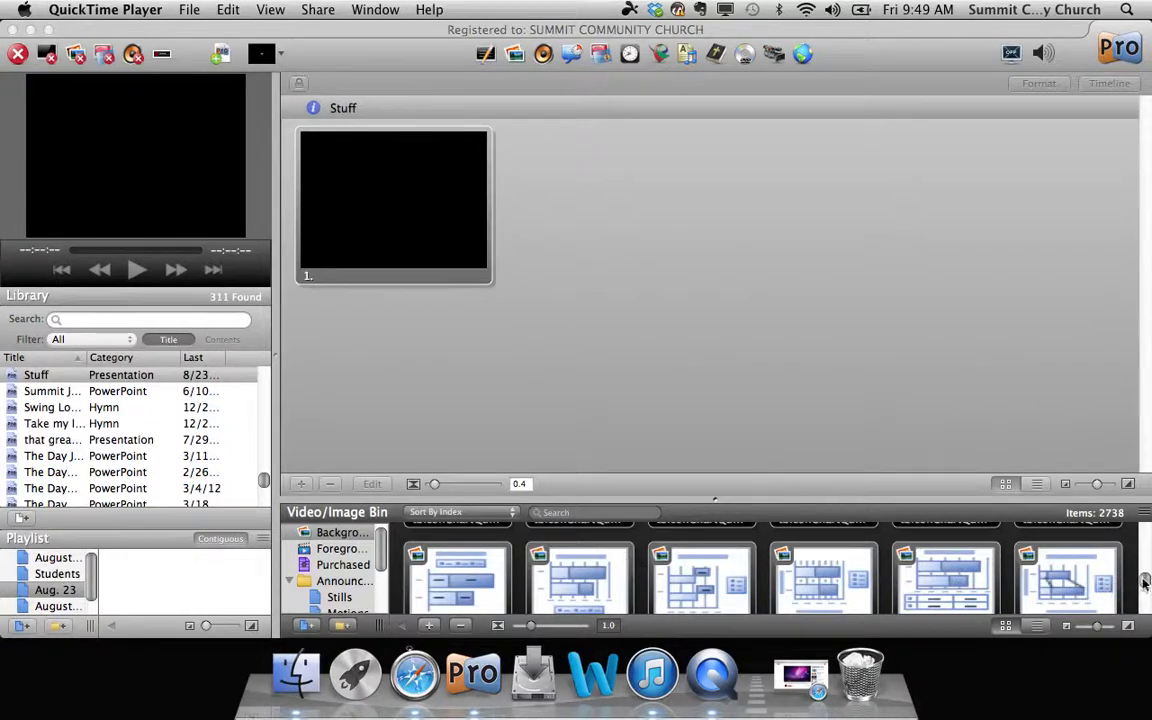
scroll(1020, 580, up, 2)
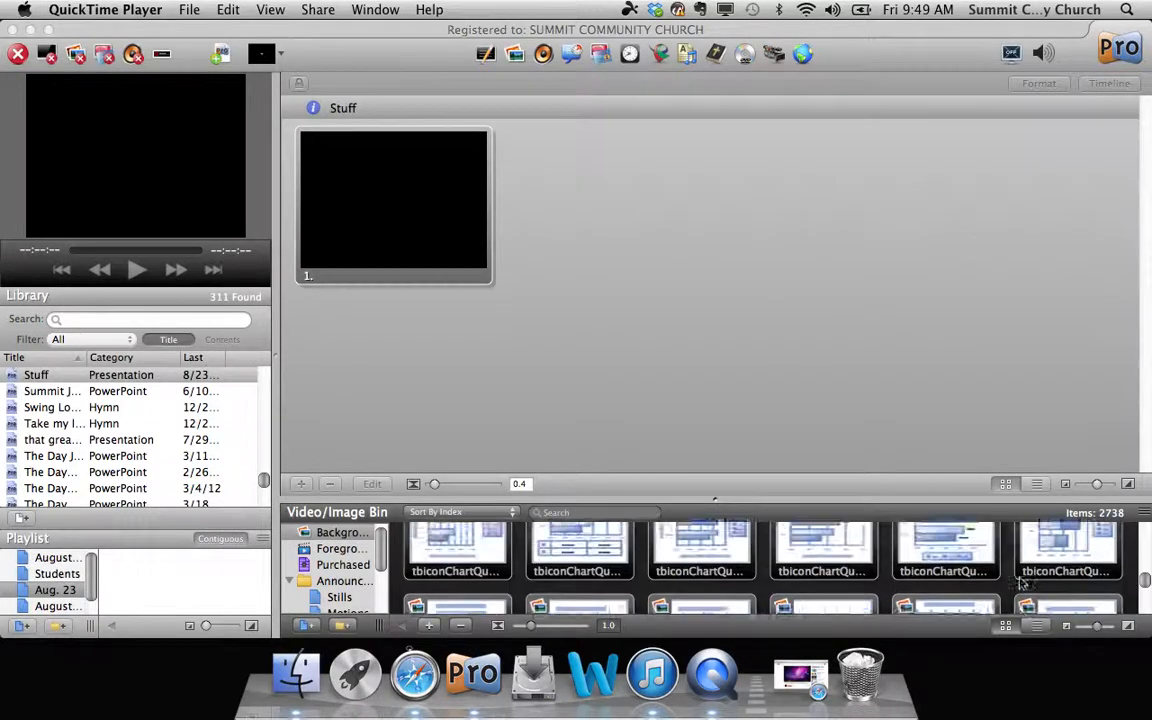
click(1143, 580)
drag(1143, 580, 1145, 608)
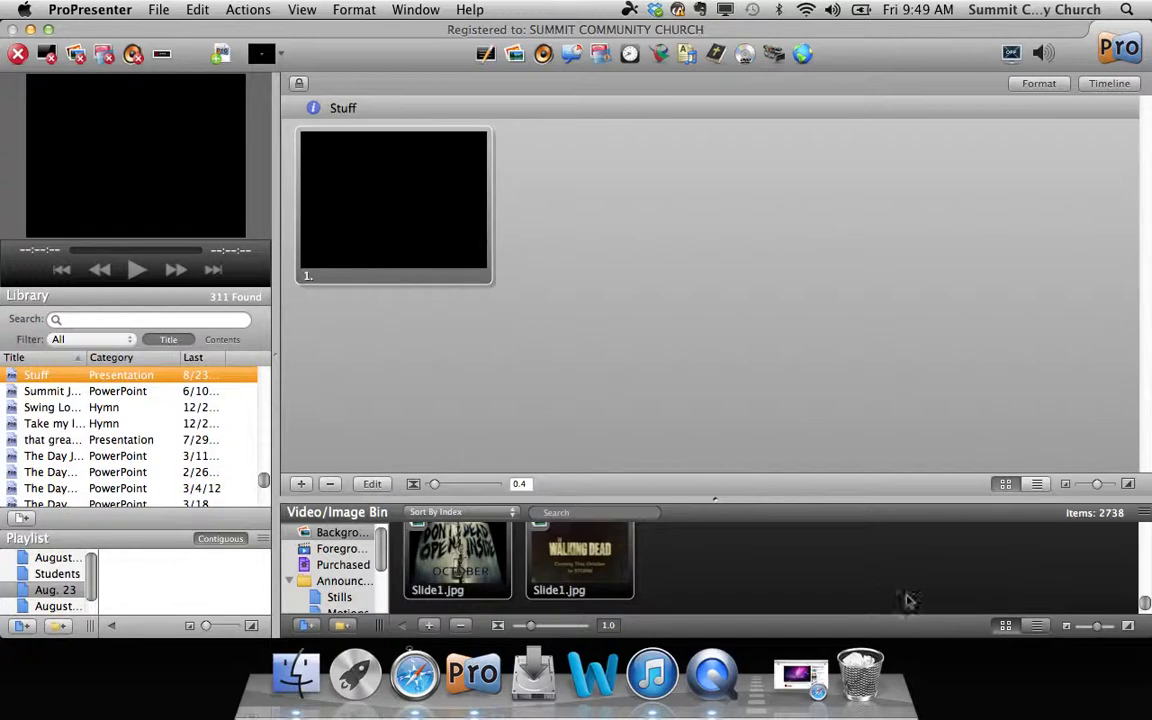
Display the Walking Dead image Slide1.jpg from the bin and add it as a slide to the Stuff presentation
scroll(884, 583, up, 3)
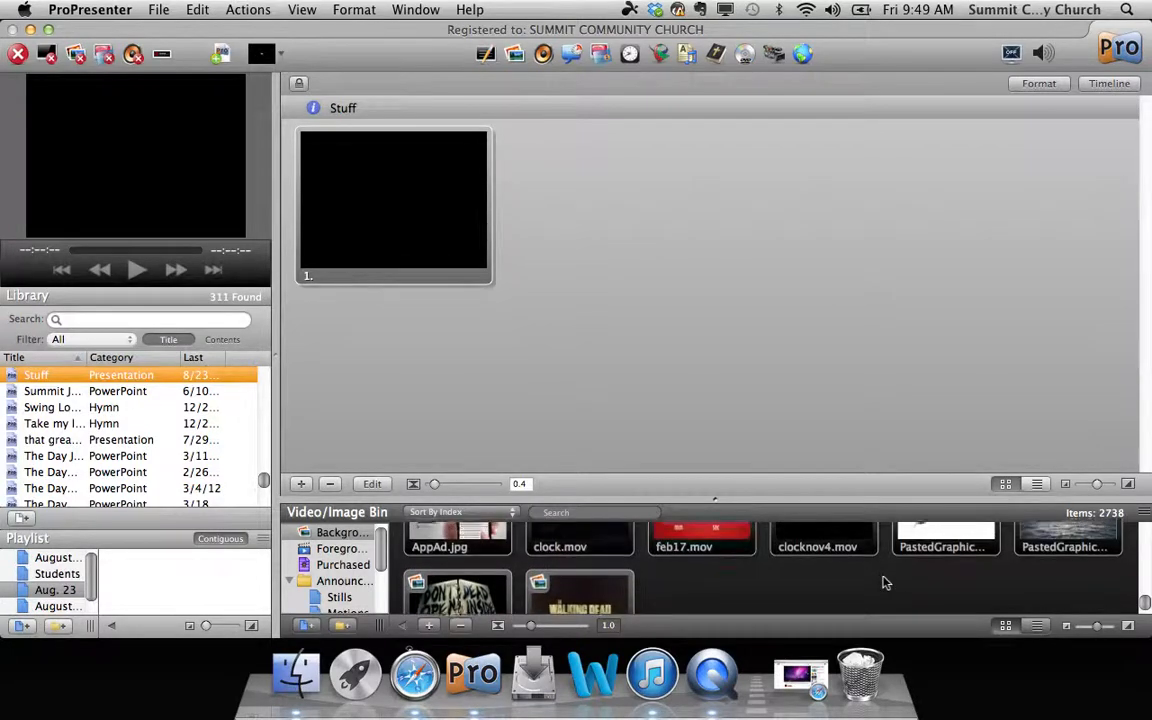
scroll(884, 583, down, 2)
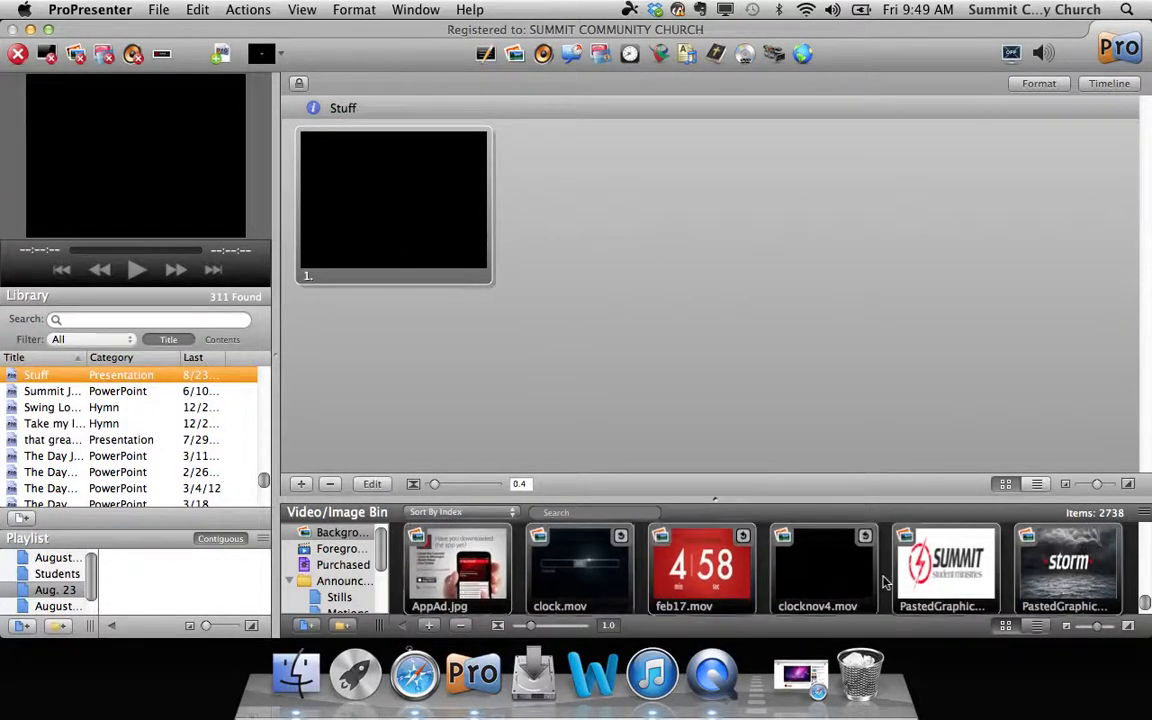
scroll(884, 583, up, 2)
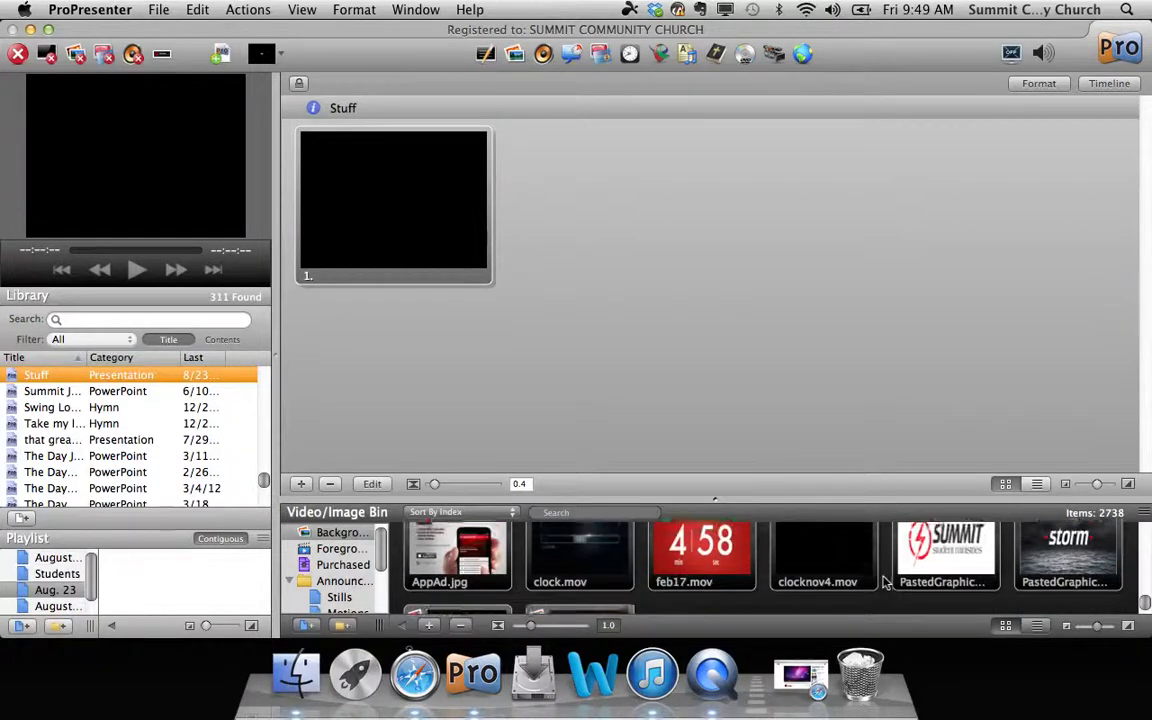
scroll(884, 582, down, 3)
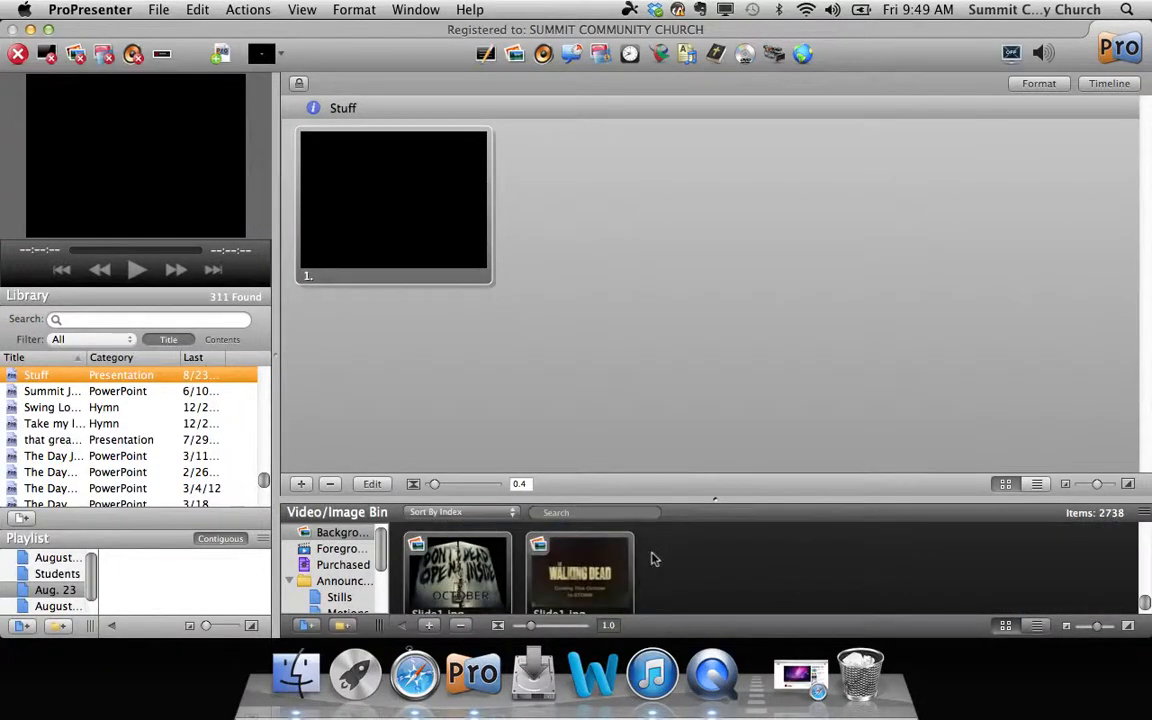
click(608, 577)
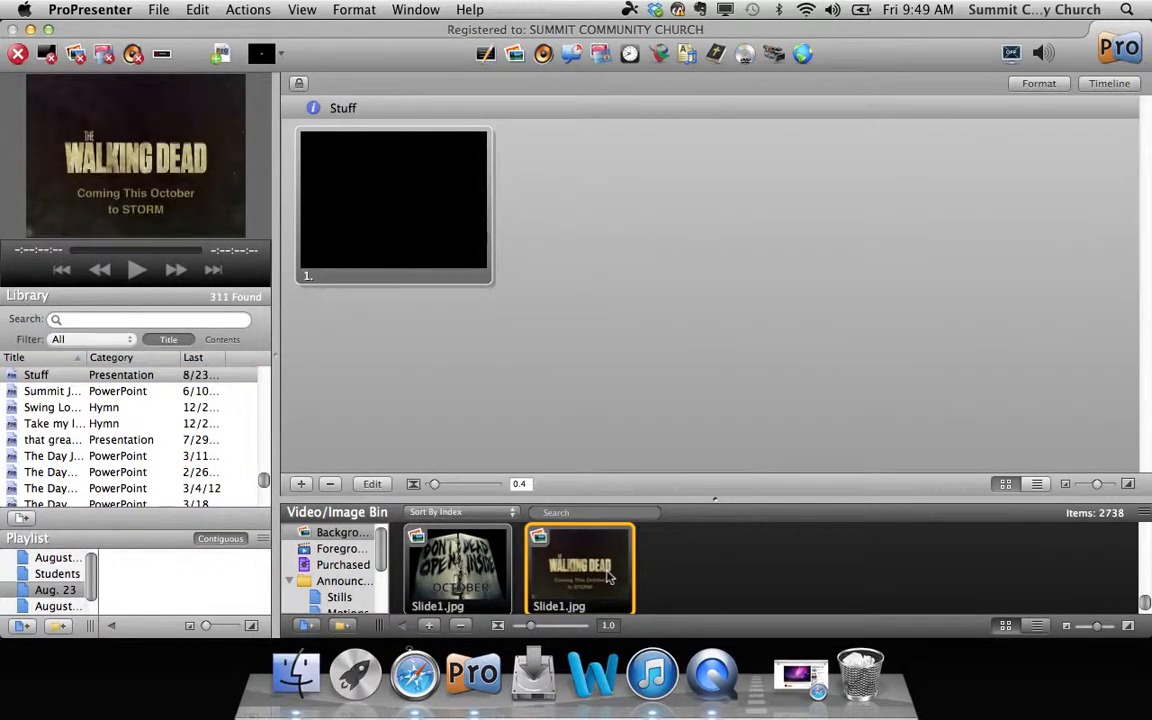
click(608, 577)
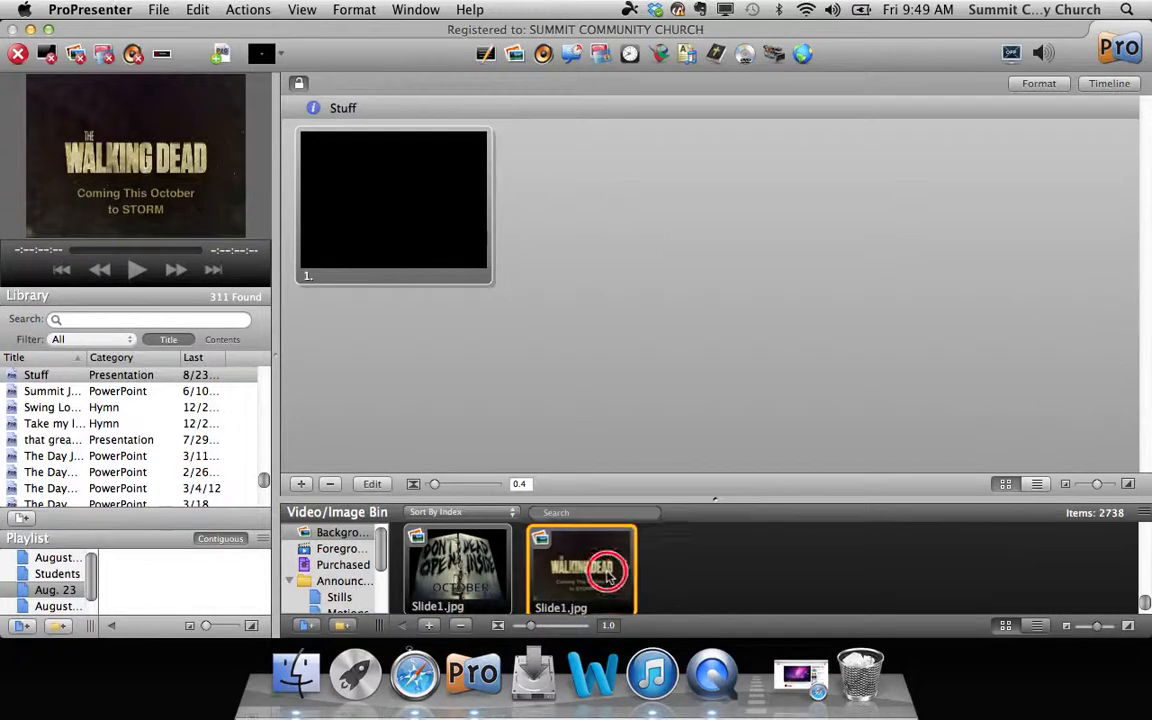
drag(608, 577, 626, 341)
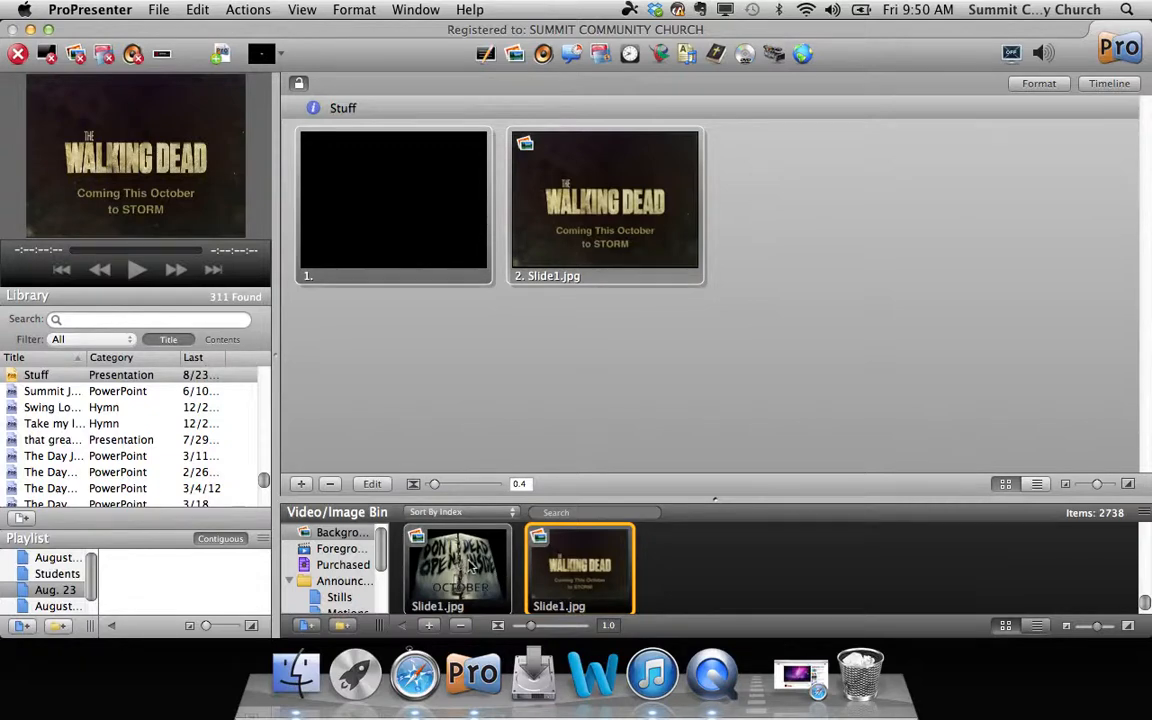
Add the "Don't Open Dead Inside" October image from the bin as the third slide of Stuff
click(465, 562)
drag(465, 562, 459, 397)
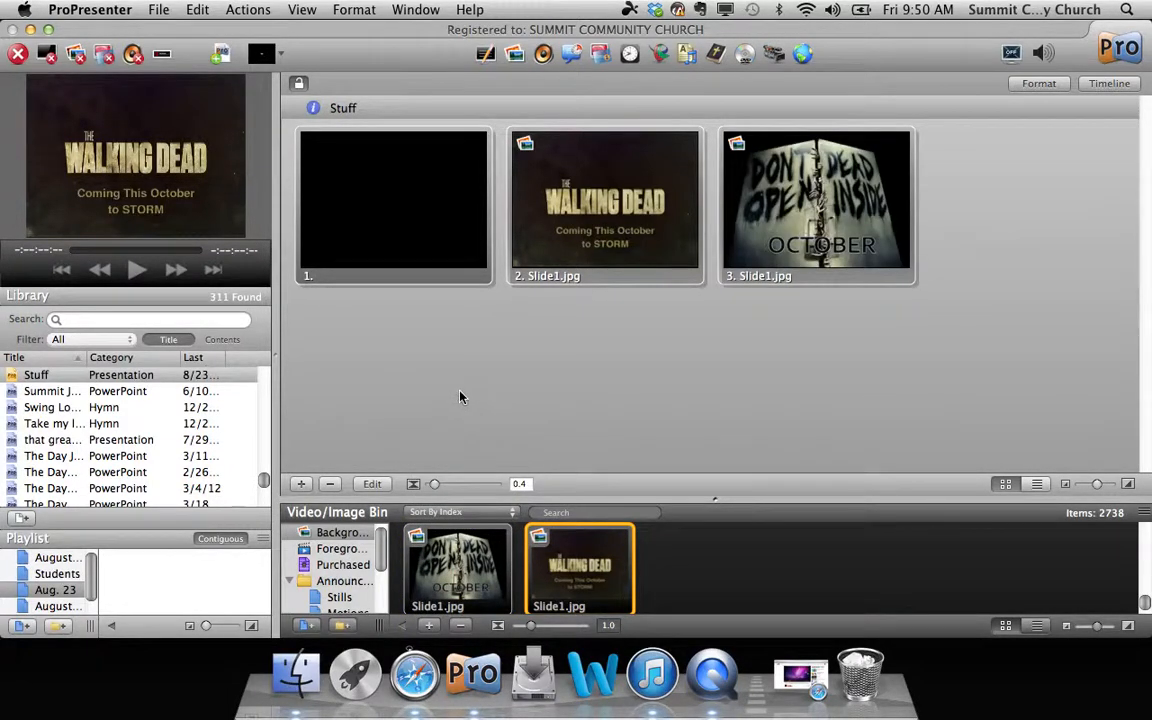
scroll(670, 565, up, 2)
scroll(676, 580, up, 2)
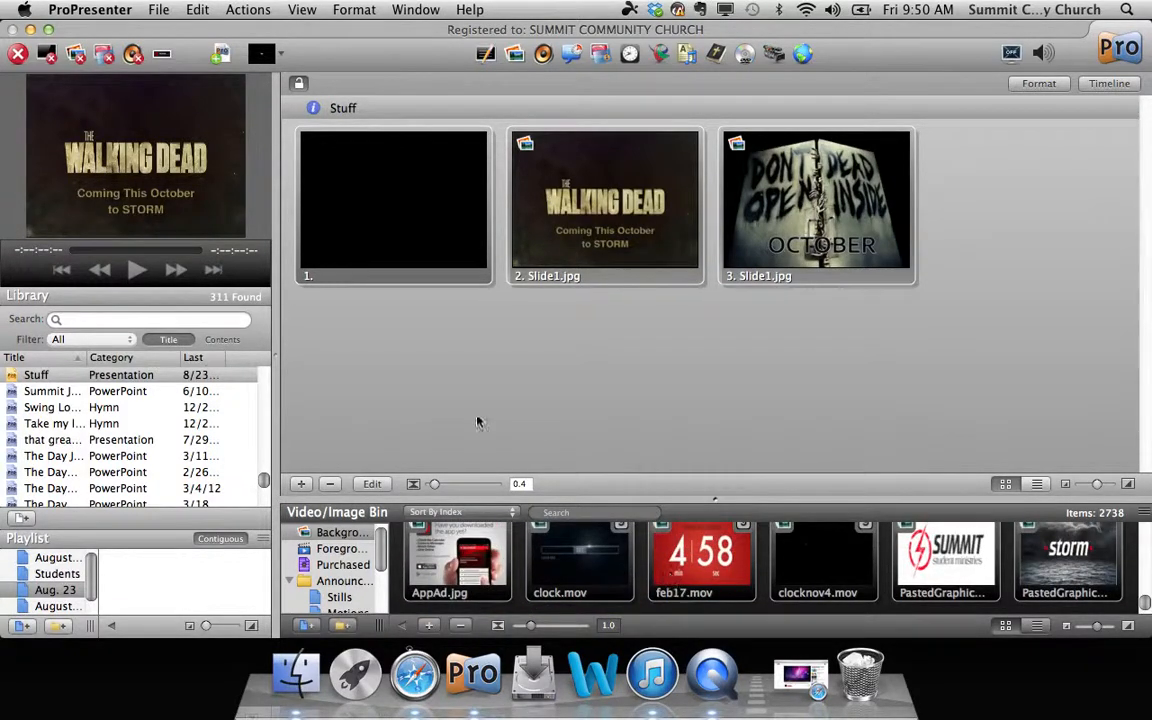
Import the Follow_Us_On phone video from the Downloads folder into the Video/Image Bin and bring its thumbnail into view
click(157, 12)
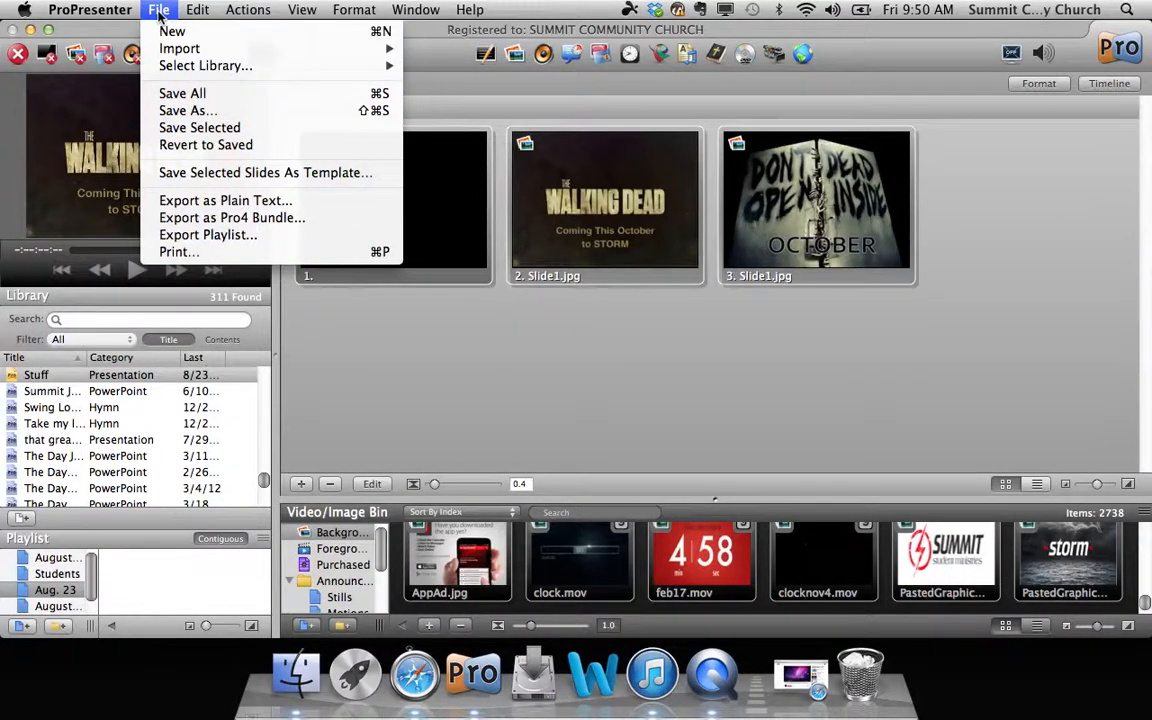
mouse_move(167, 50)
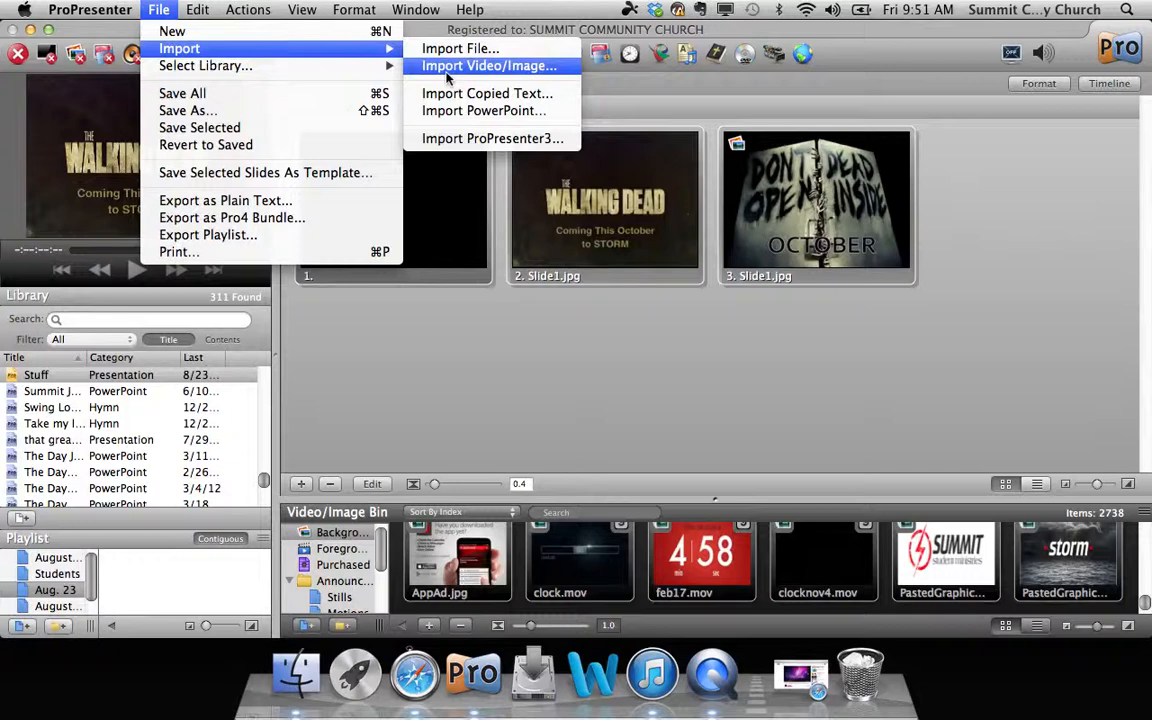
click(446, 70)
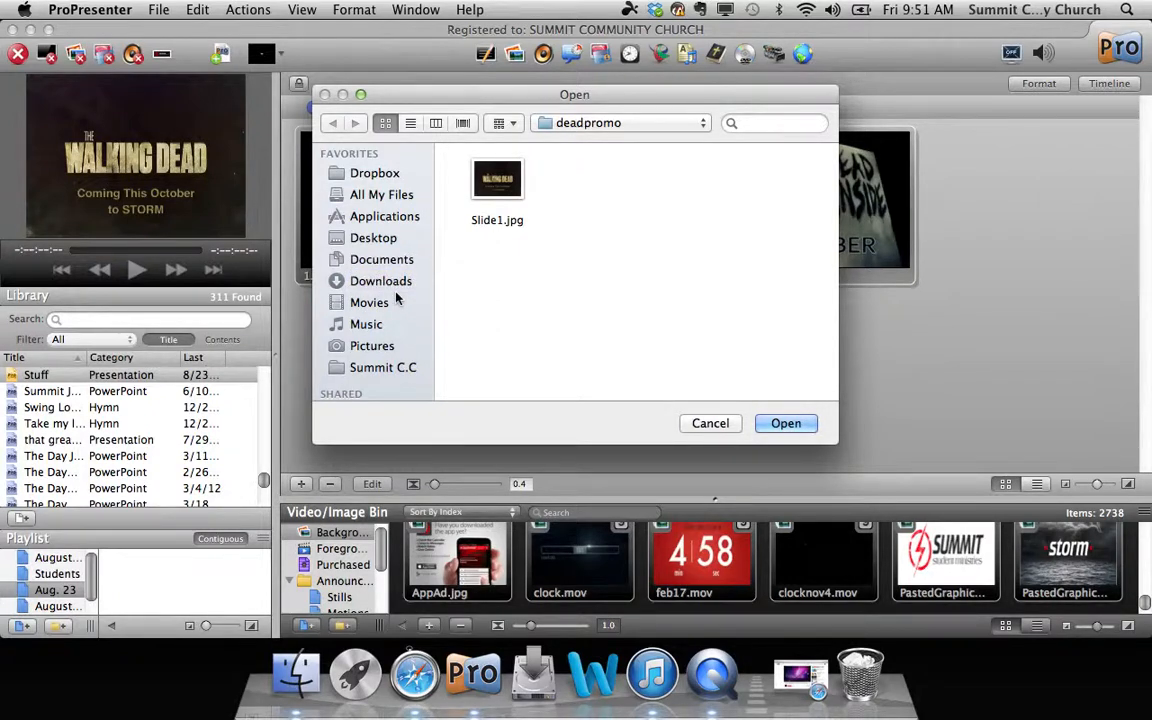
click(391, 289)
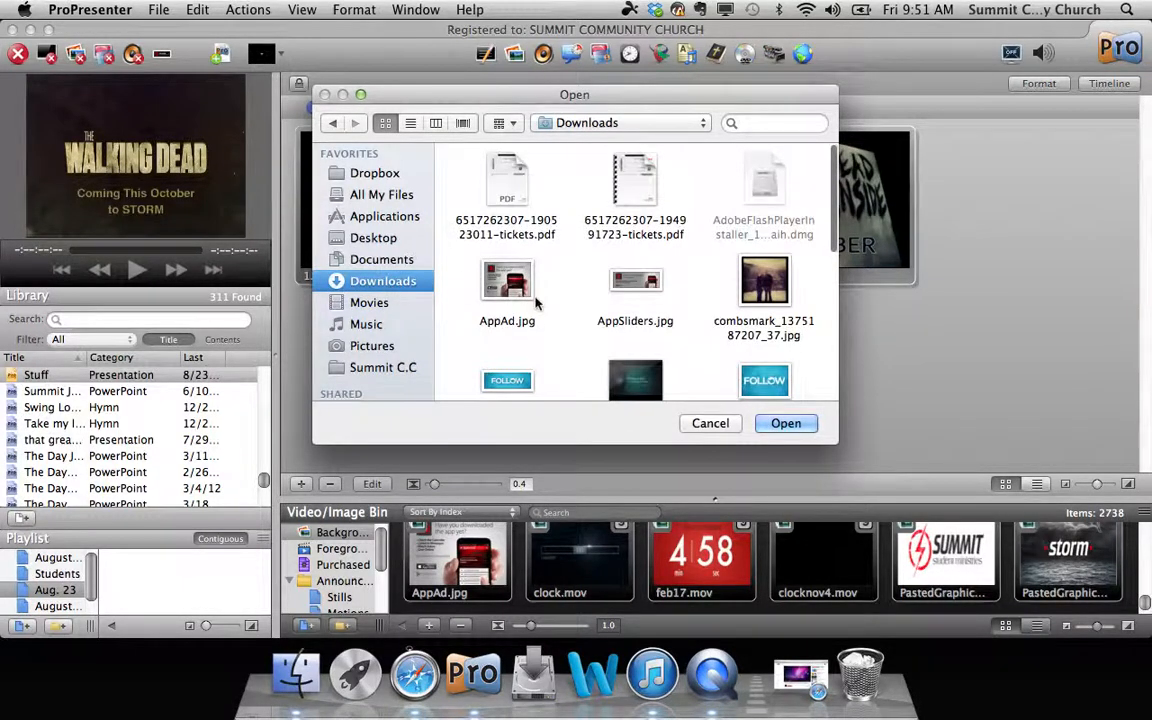
scroll(536, 303, down, 3)
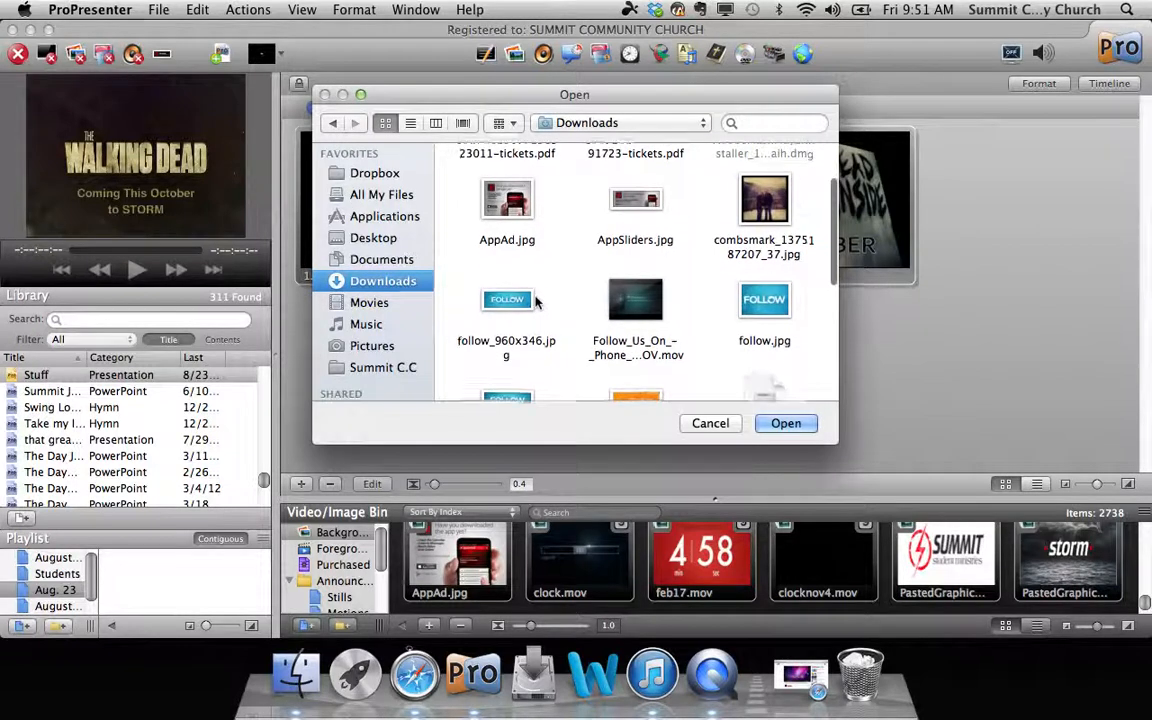
mouse_move(633, 290)
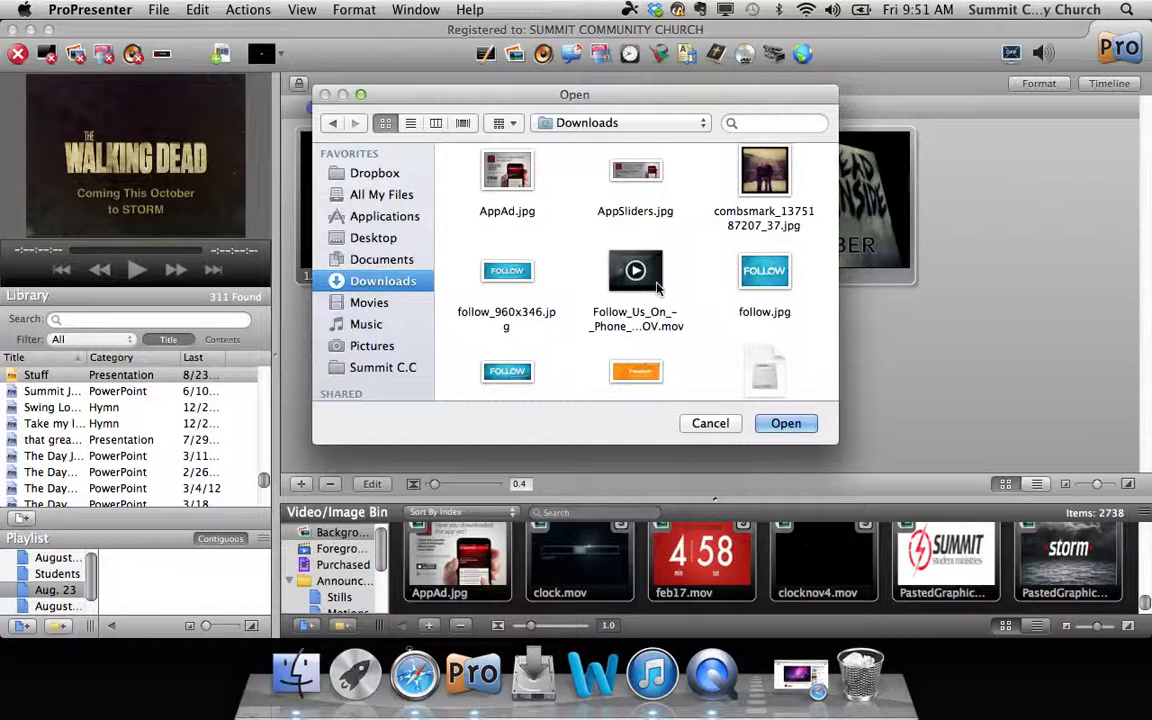
click(655, 285)
double_click(655, 285)
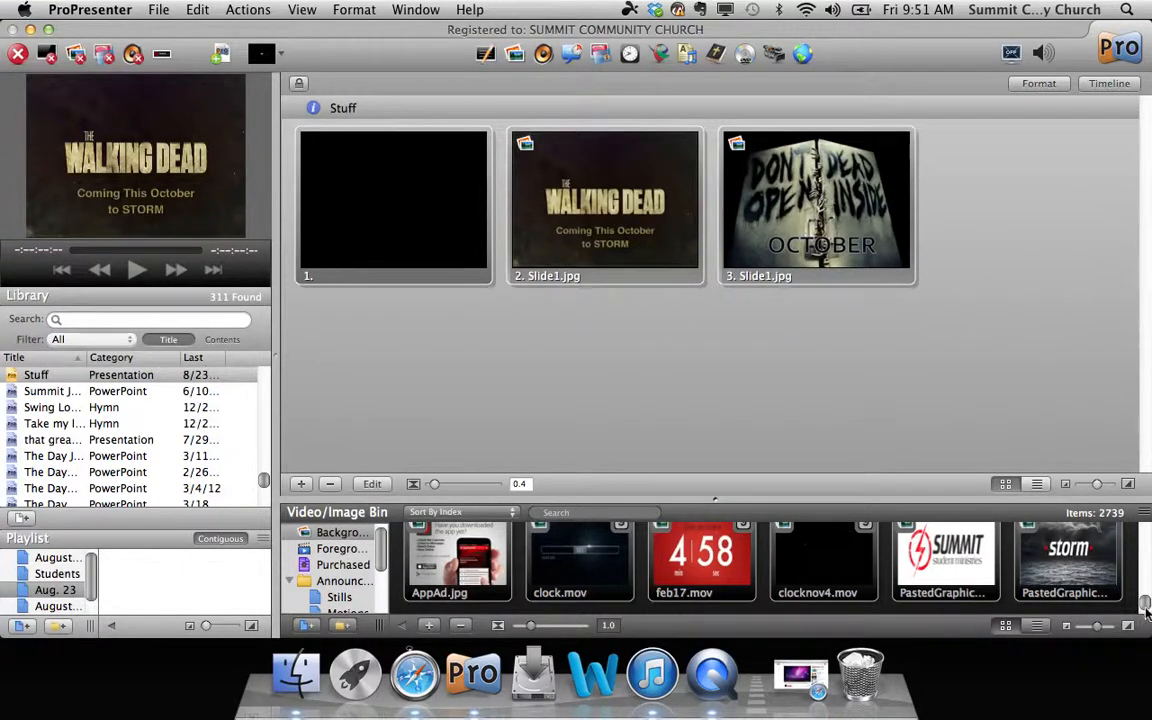
drag(1147, 609, 1146, 645)
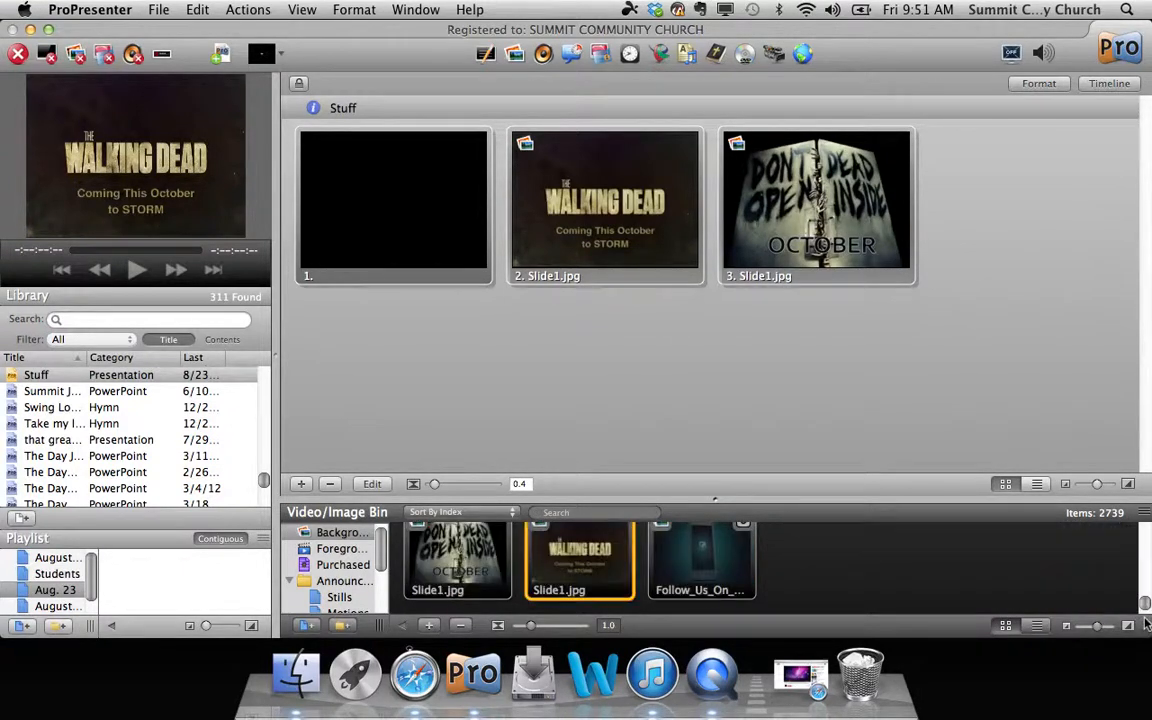
Add the Follow_Us_On phone video from the bin as the fourth slide of the Stuff presentation
click(695, 553)
drag(695, 553, 751, 395)
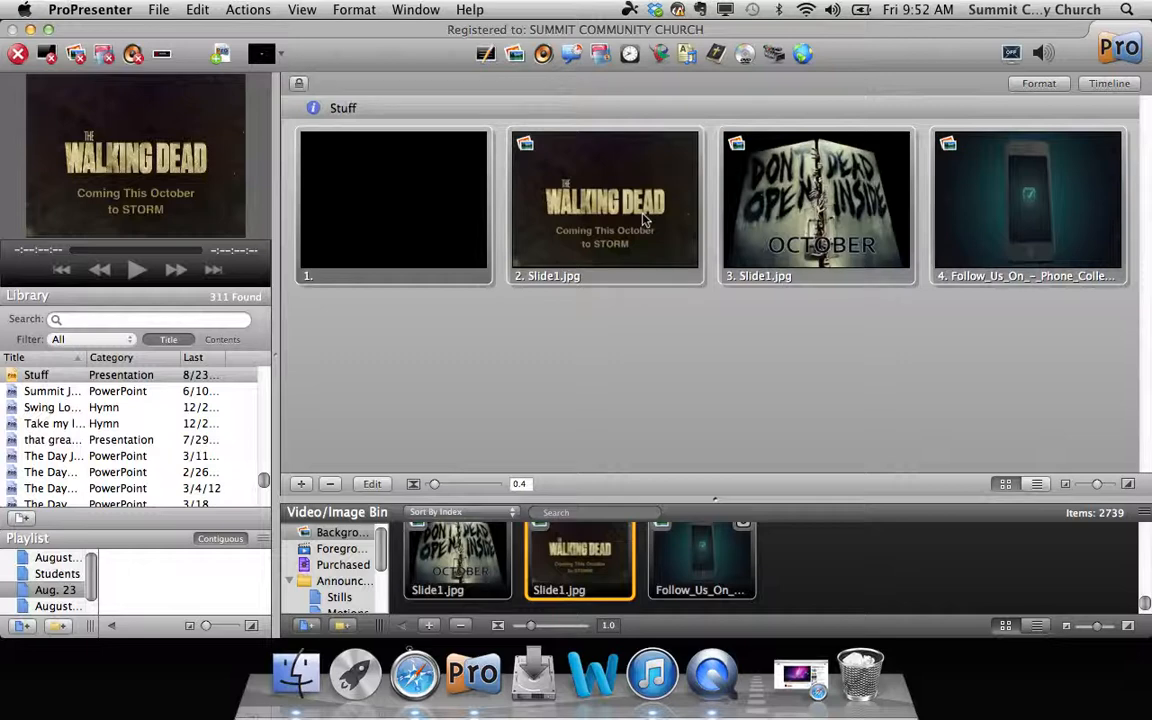
Give both Slide1.jpg slides, the second and third in Stuff, a Go to Next timer of 15 seconds each
right_click(644, 217)
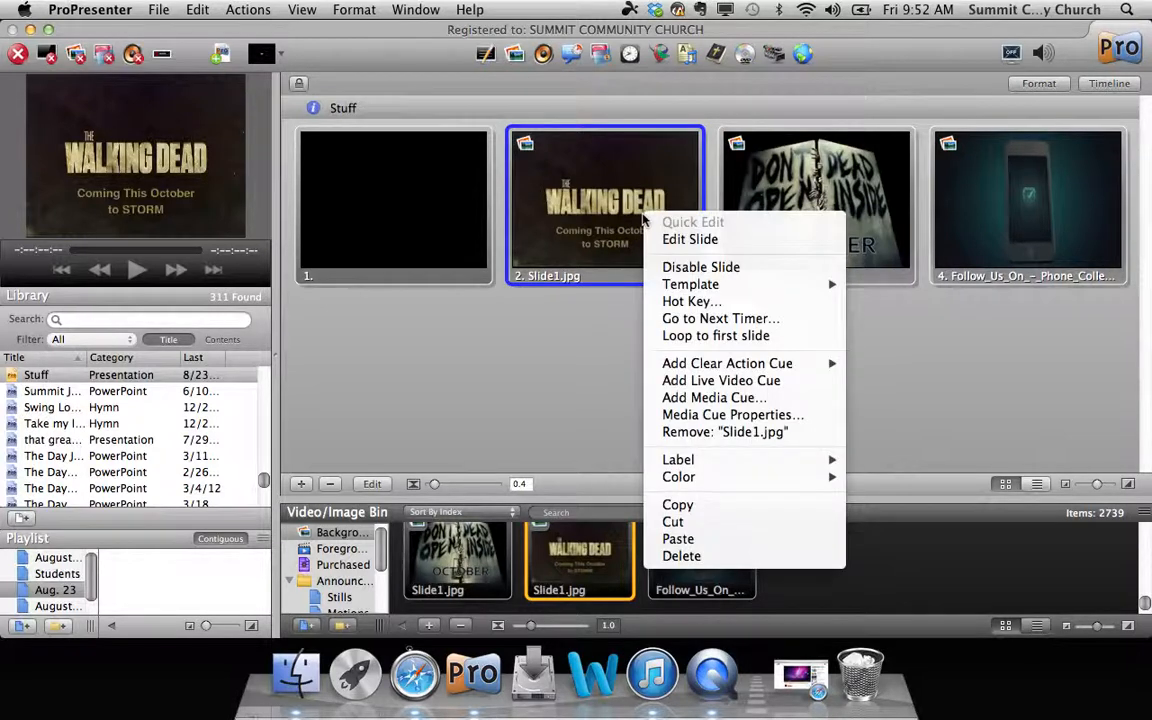
click(686, 320)
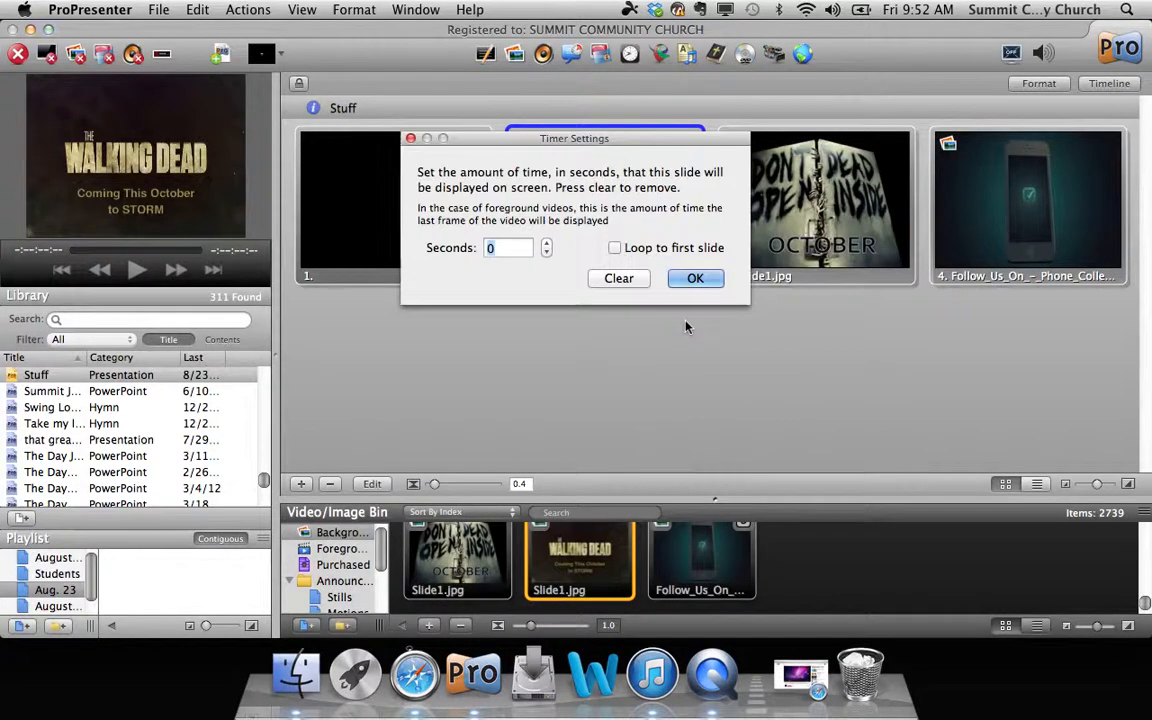
text(15)
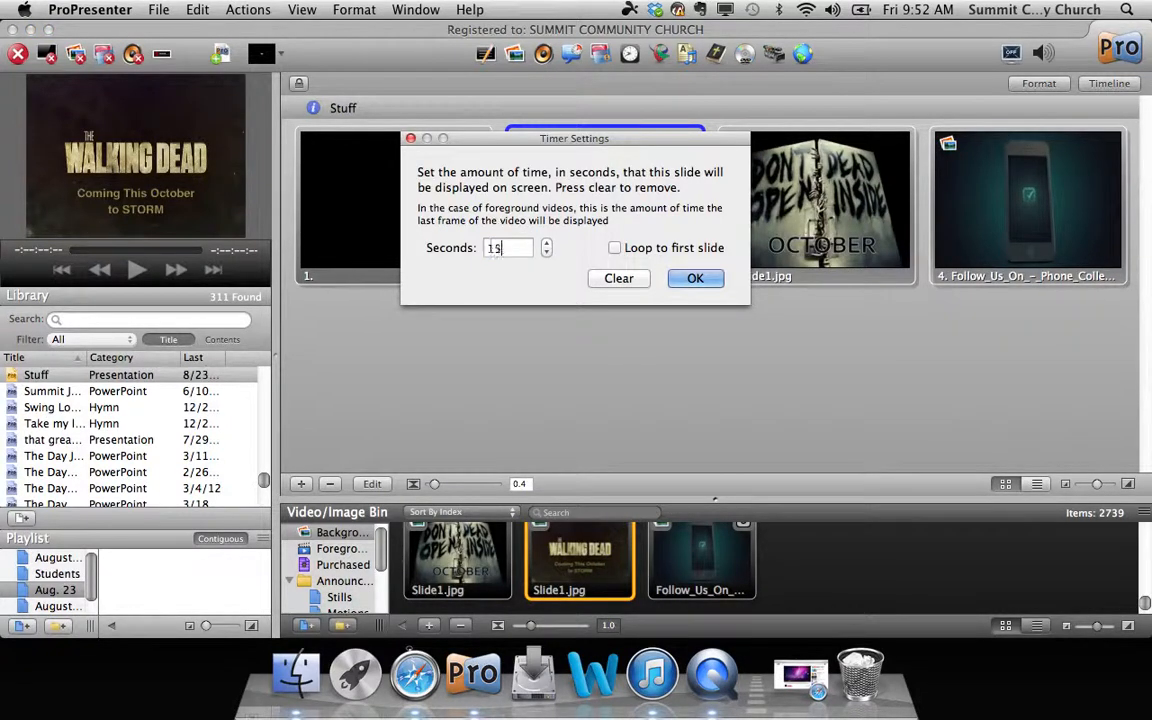
click(695, 278)
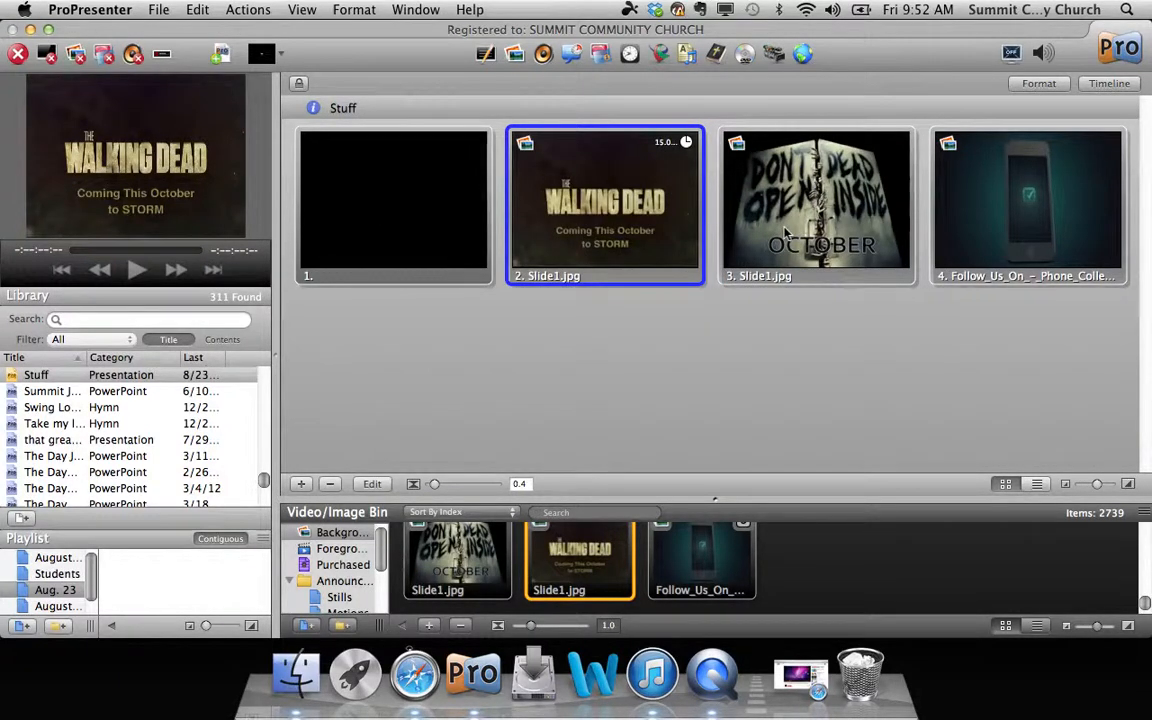
right_click(785, 233)
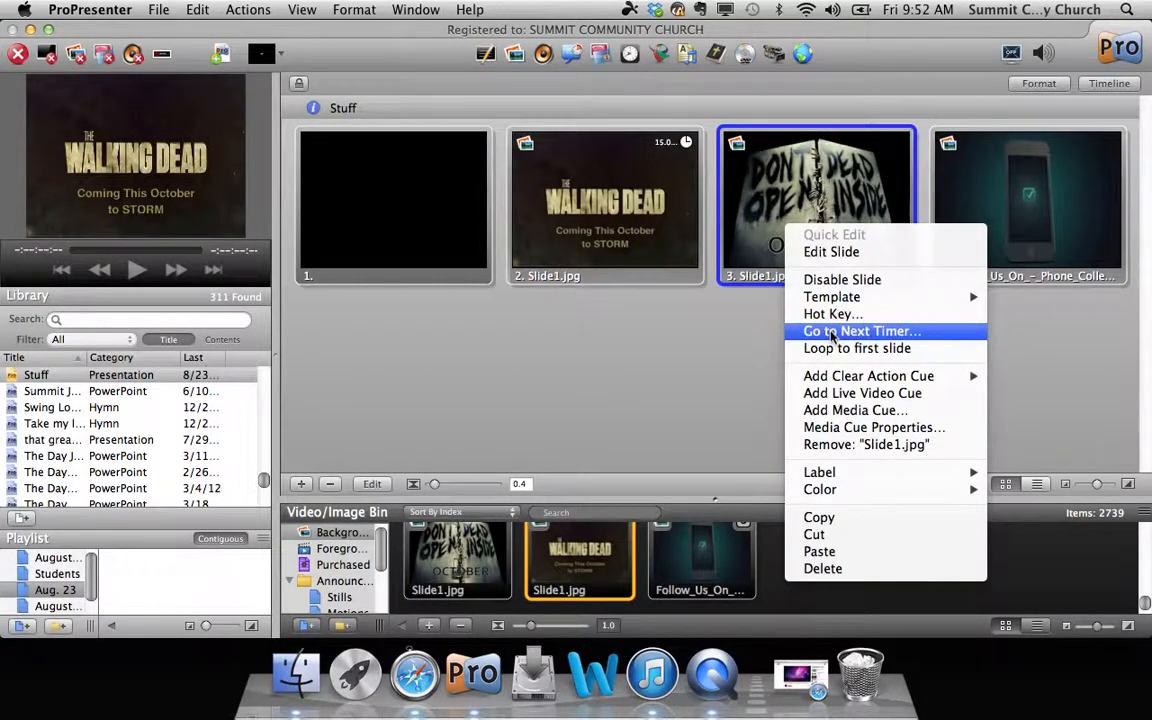
click(786, 331)
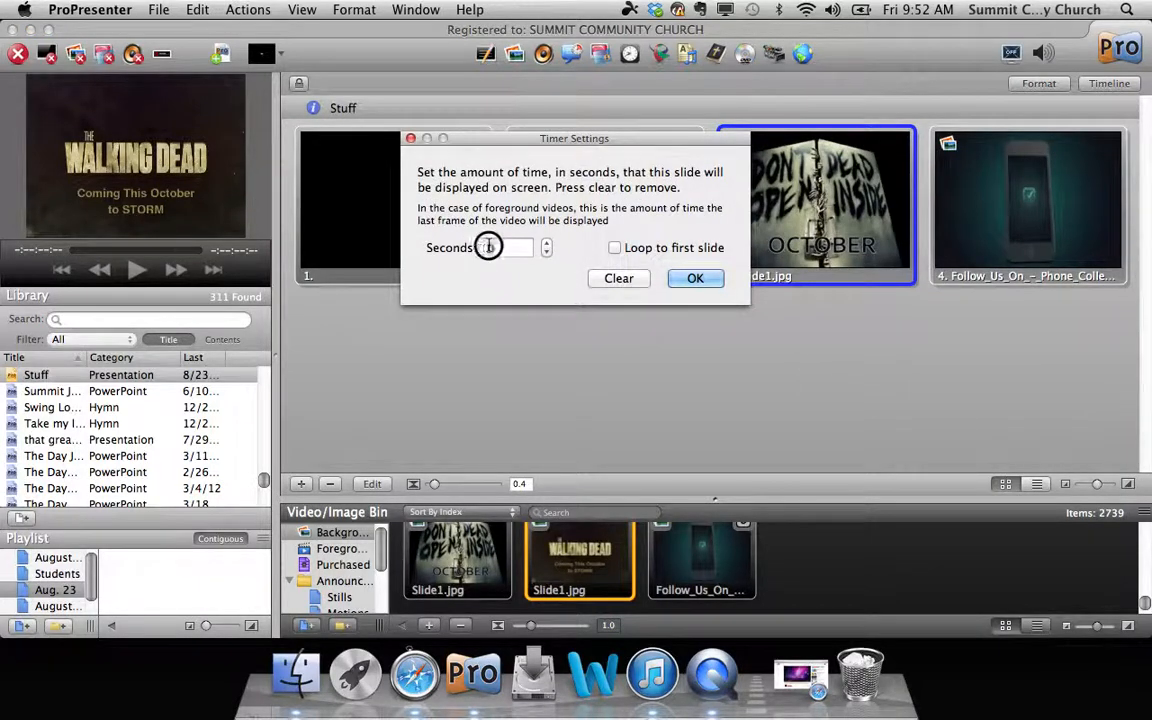
text(15)
click(690, 280)
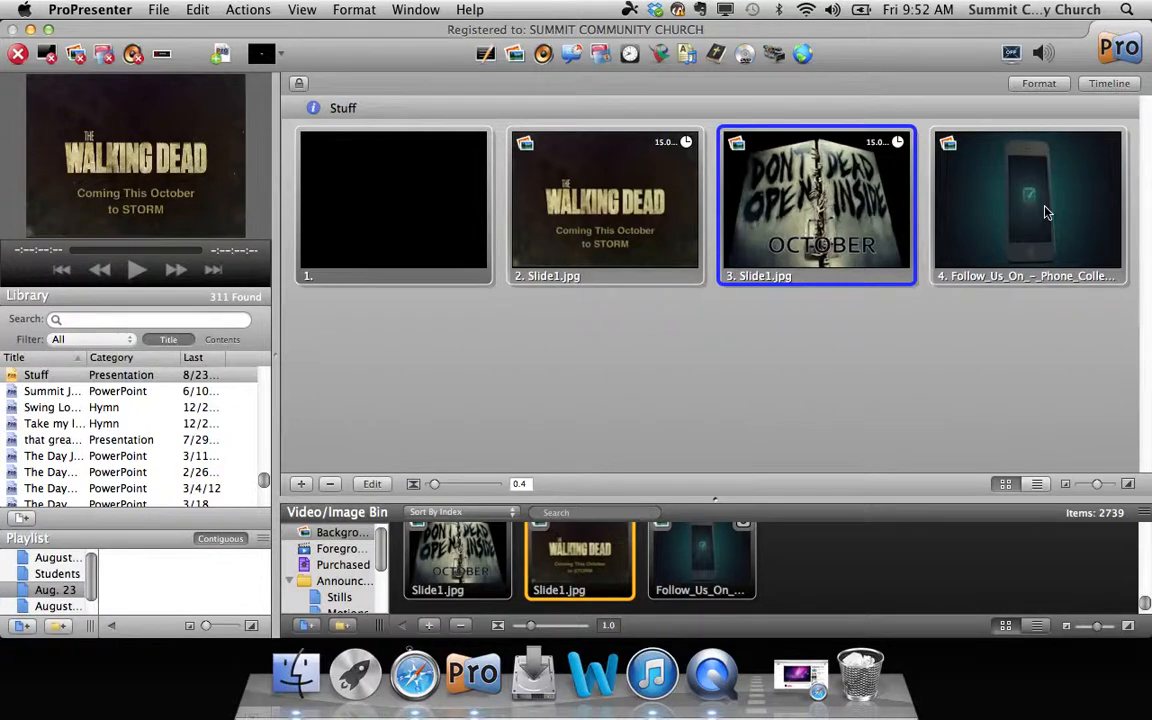
Set the Follow_Us_On slide's Go to Next timer to 19 seconds and make it loop to the first slide
right_click(1045, 210)
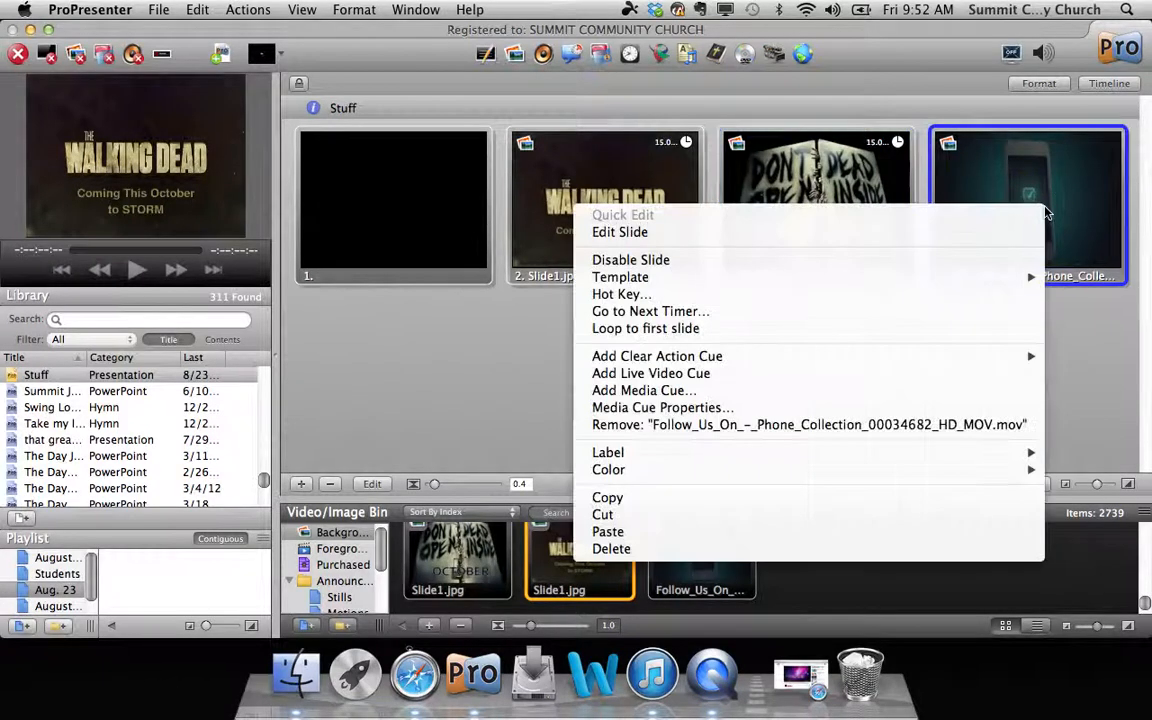
click(966, 315)
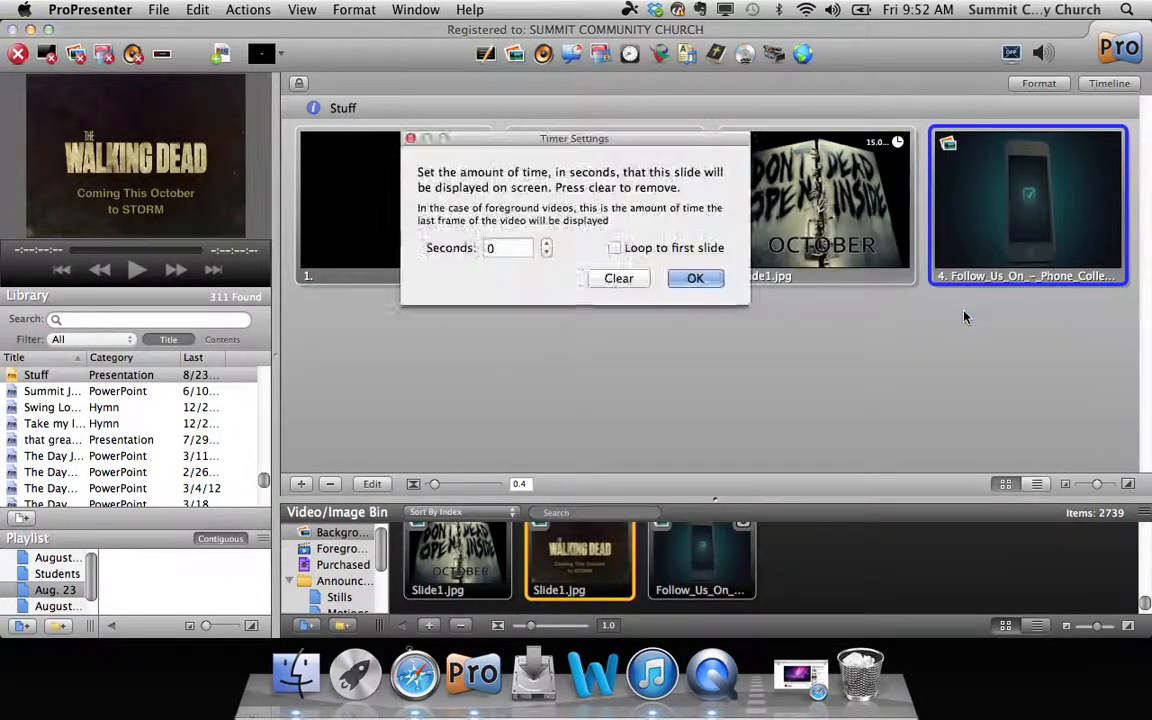
drag(507, 248, 472, 248)
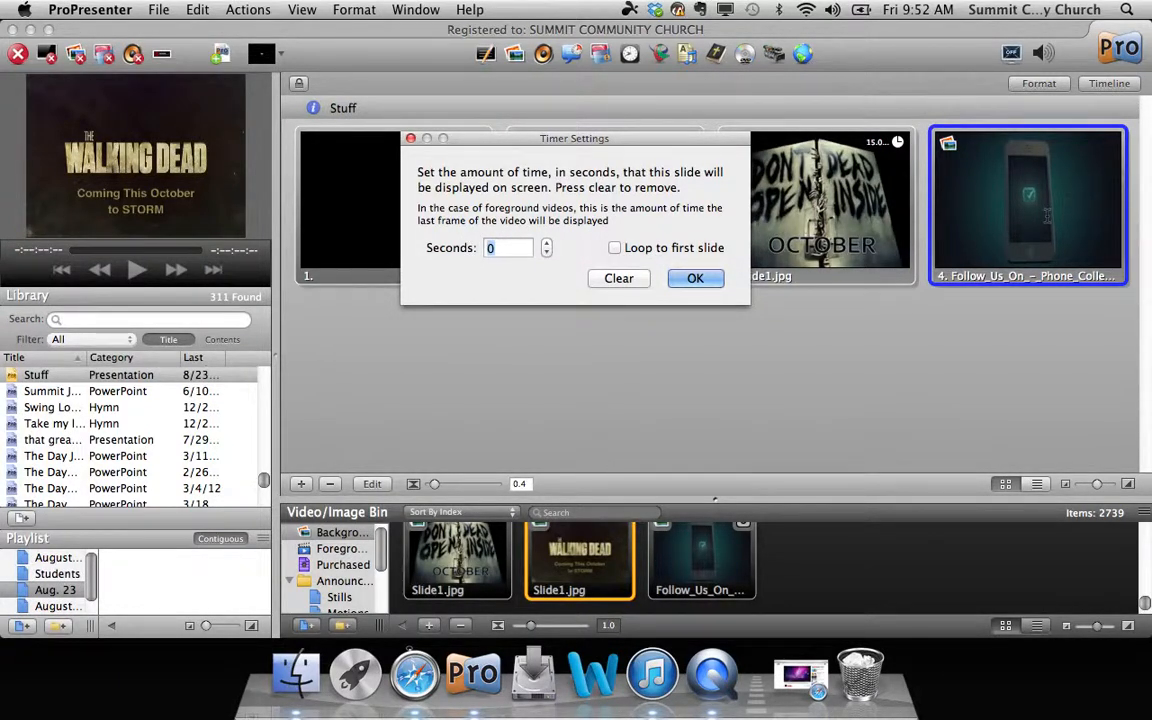
text(19)
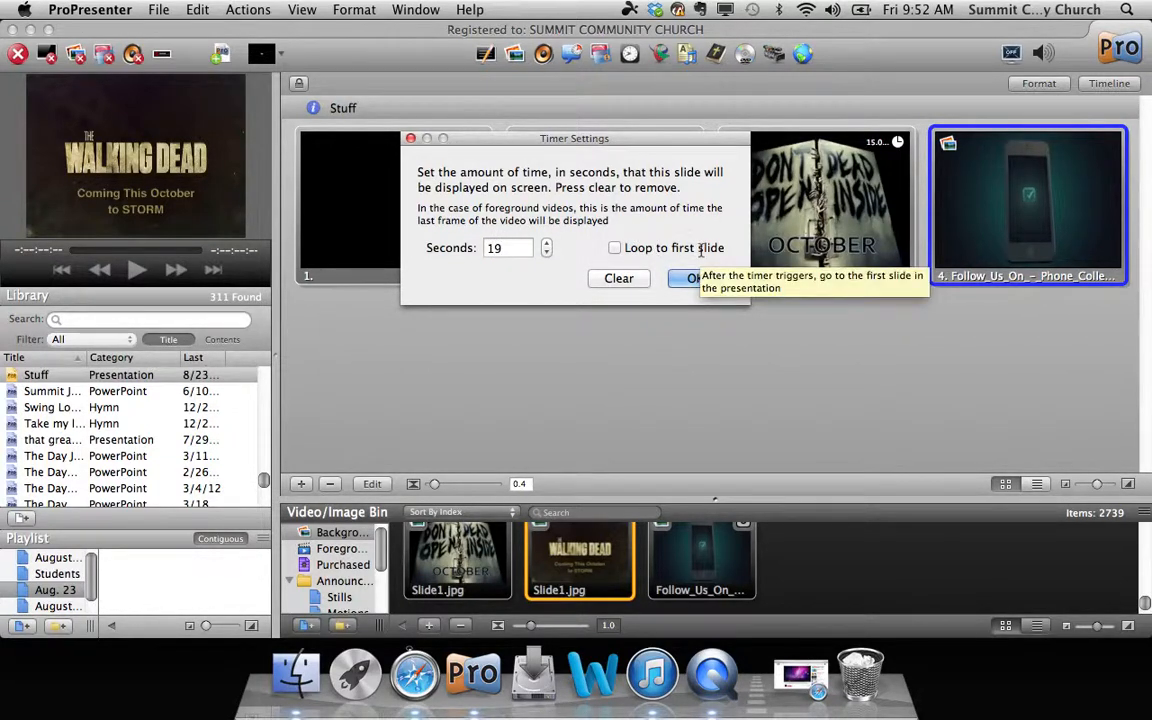
click(615, 248)
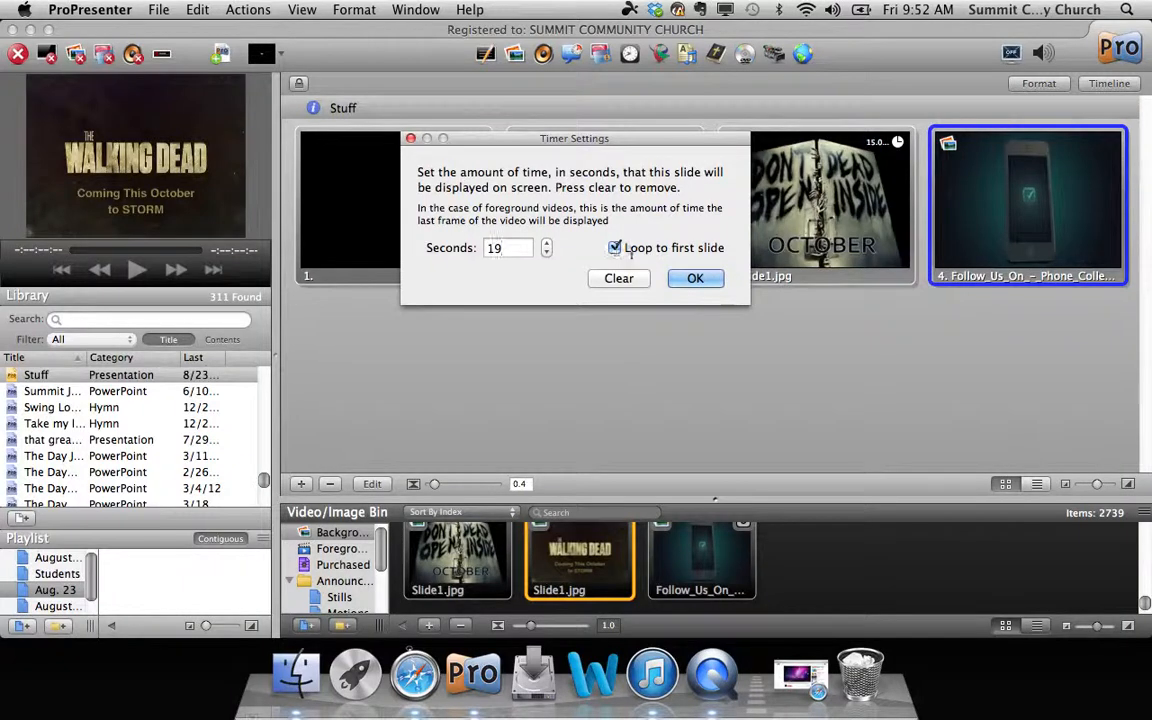
click(688, 280)
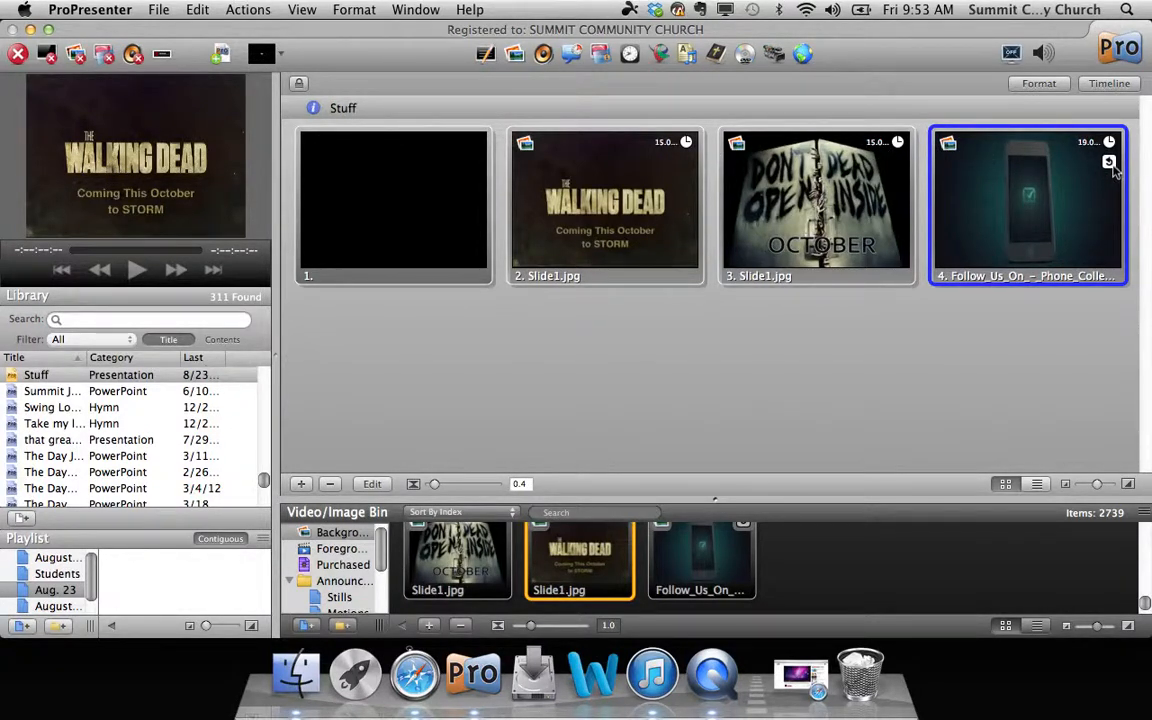
Display the Follow_Us_On video slide and hide the Video/Image Bin
click(1062, 190)
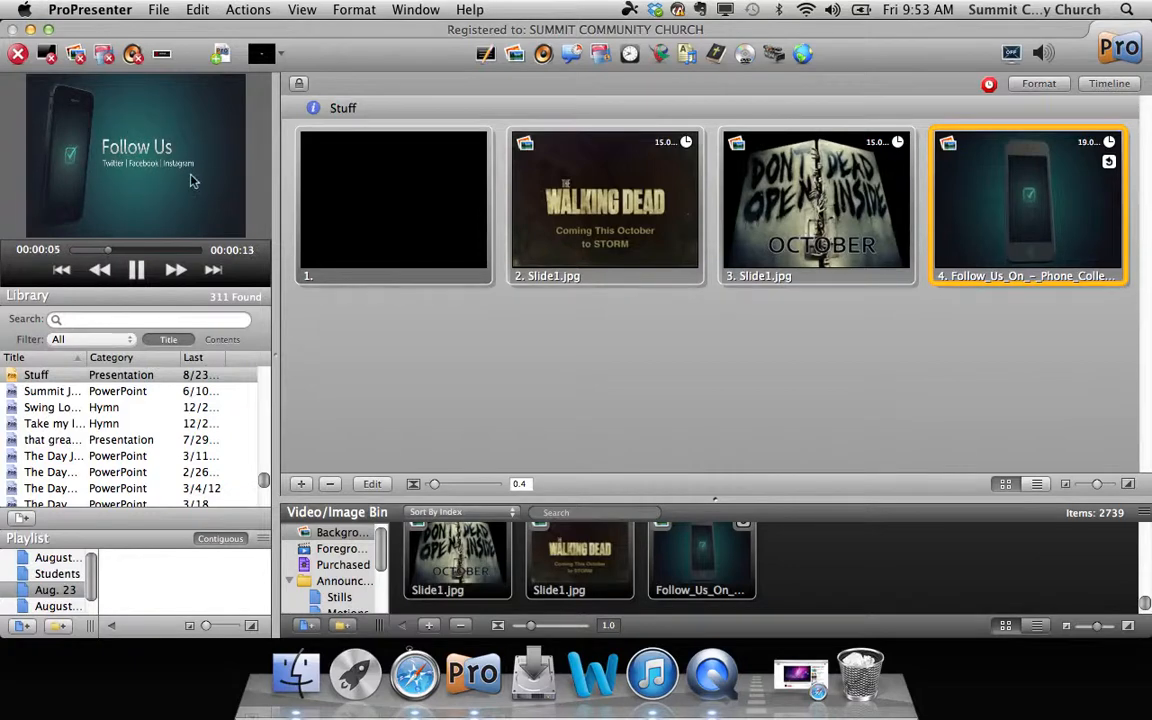
click(663, 500)
drag(663, 500, 676, 591)
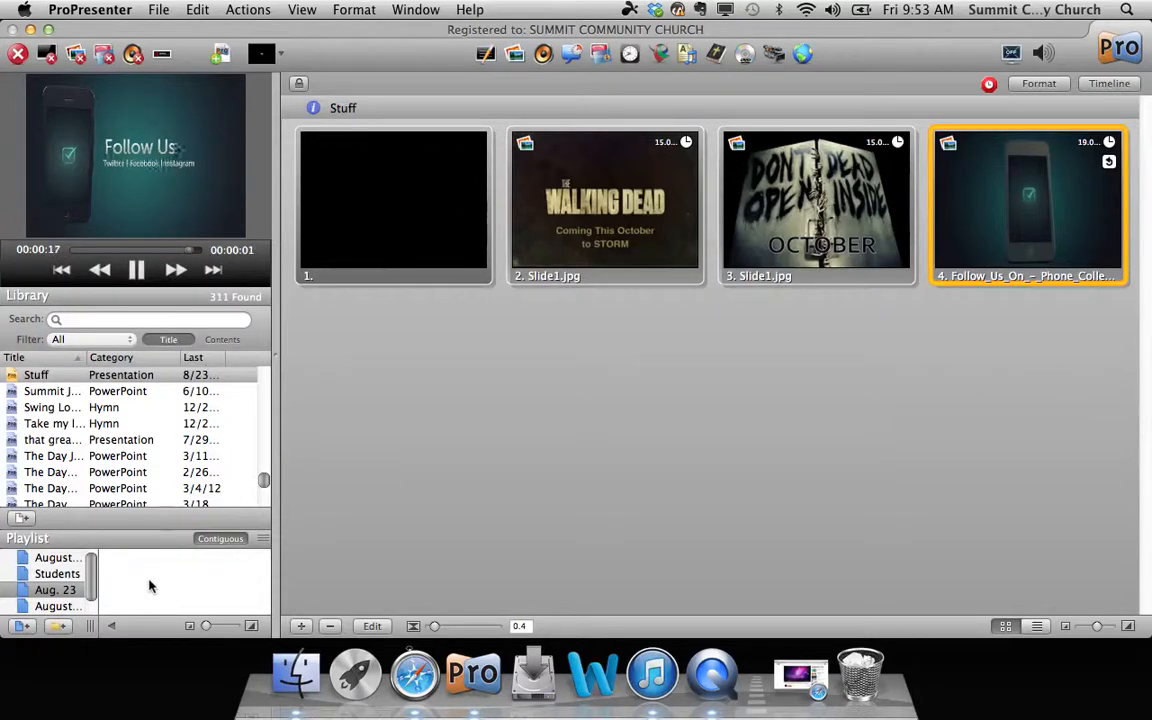
Add the Stuff presentation from the Library to the Aug. 23 playlist
click(123, 380)
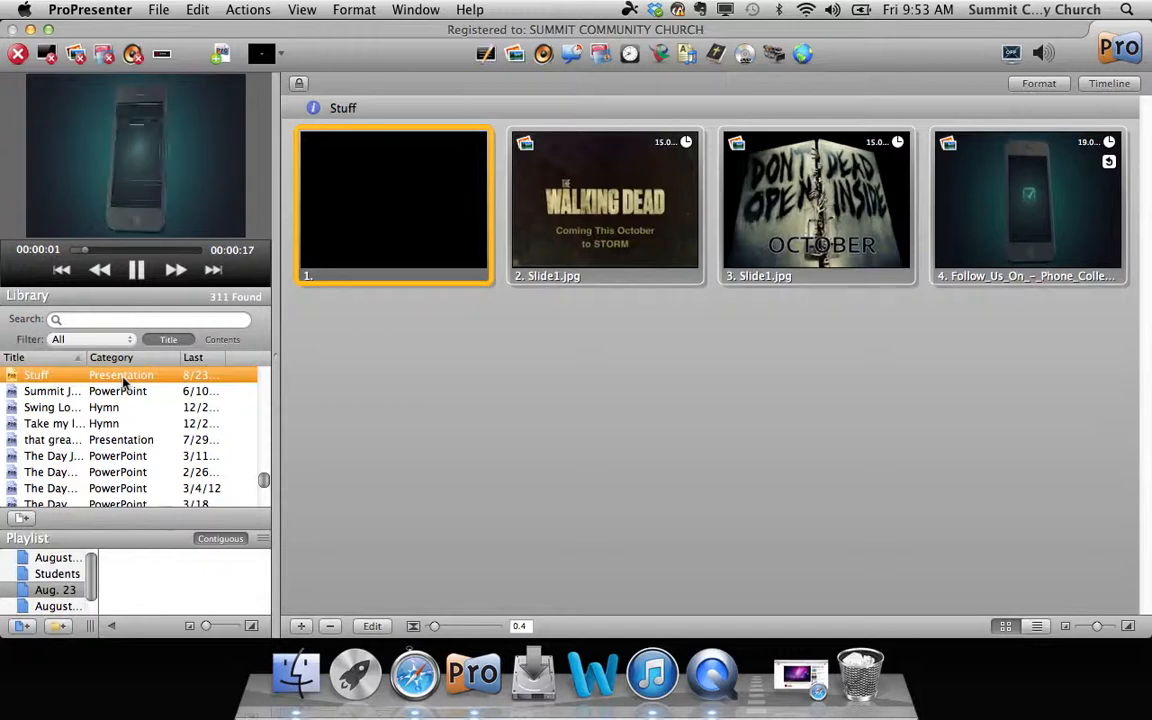
click(123, 382)
drag(123, 382, 170, 592)
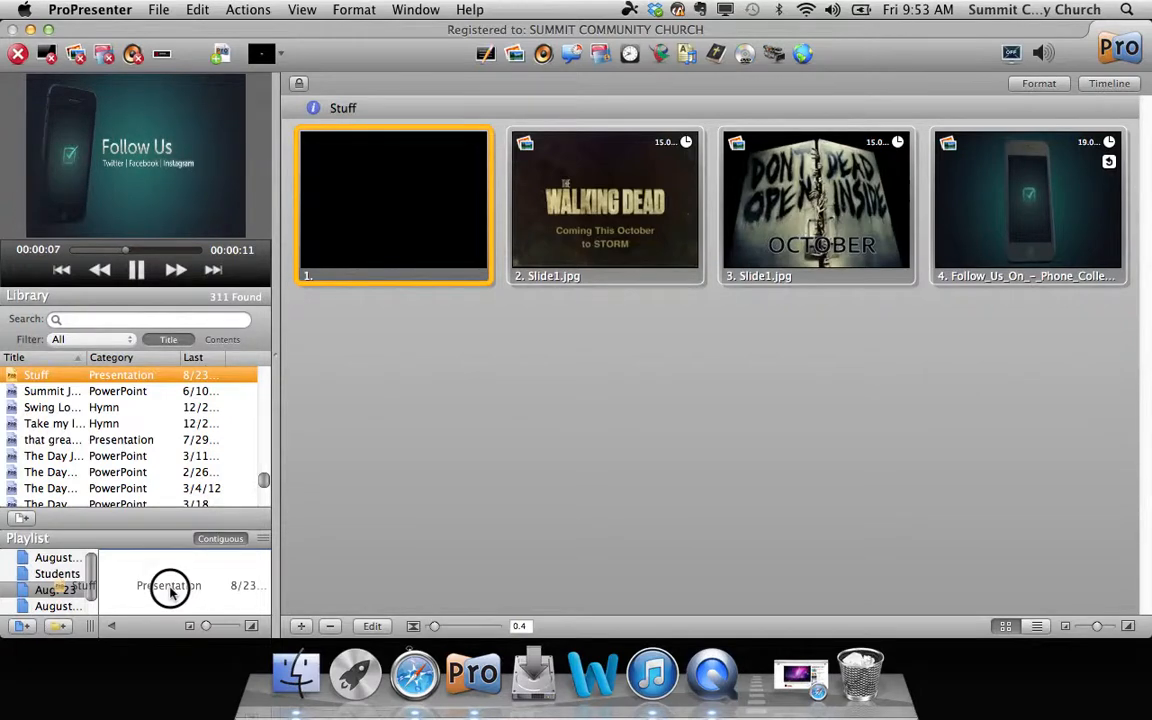
drag(170, 592, 170, 594)
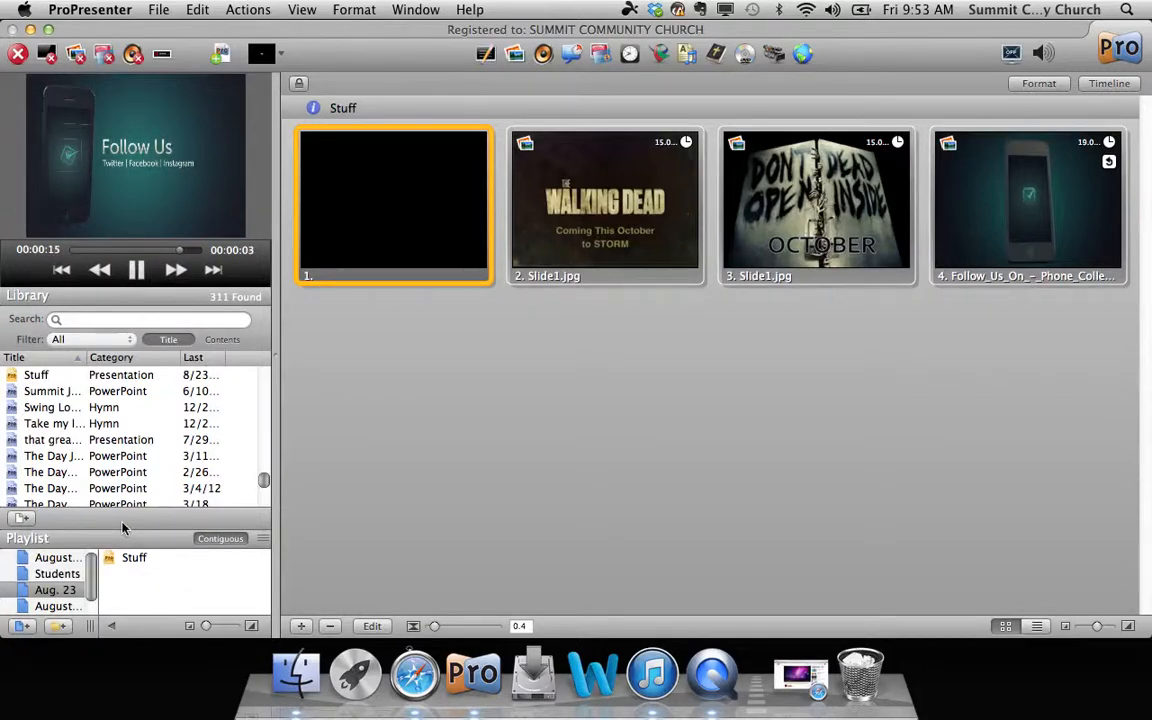
Add Stuff to the Aug. 23 playlist a second time, remove the duplicate entry and select the remaining one
click(114, 379)
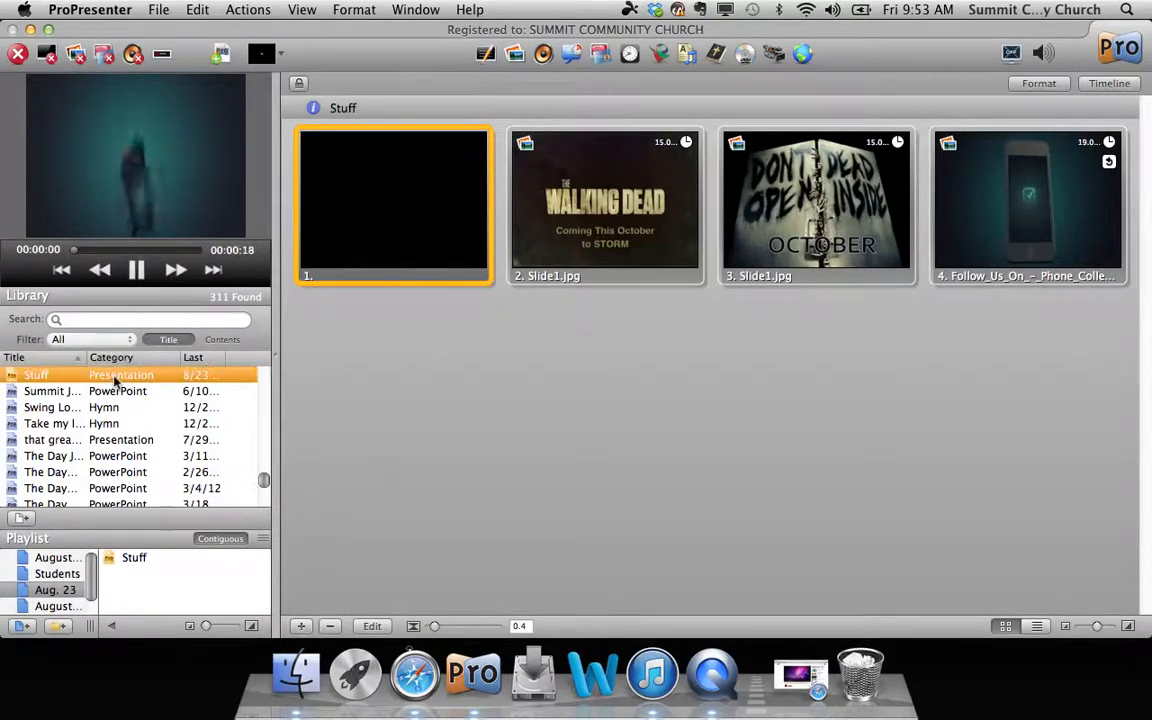
drag(114, 379, 177, 586)
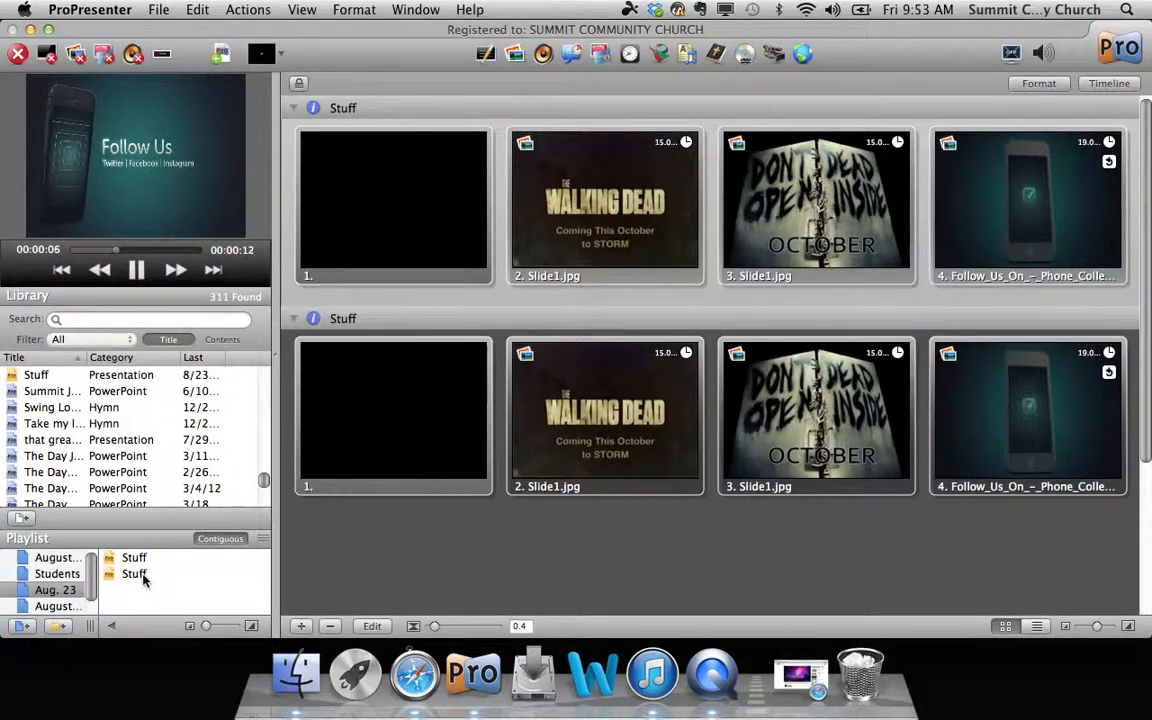
right_click(139, 579)
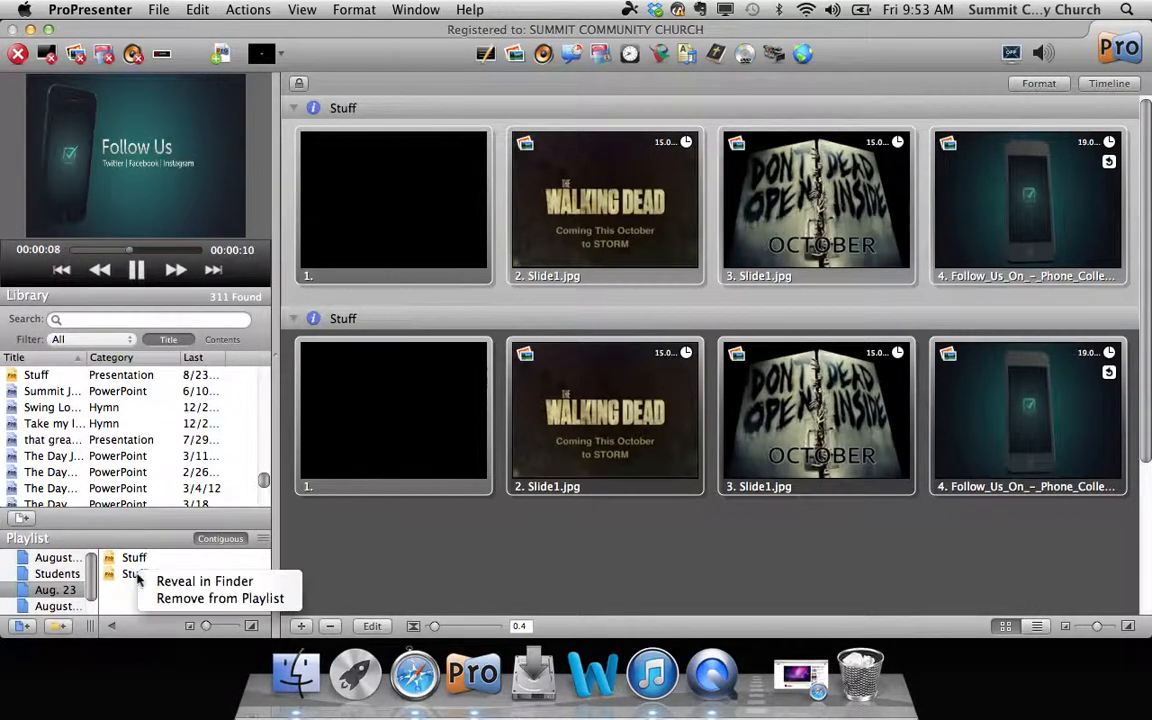
click(182, 600)
click(711, 256)
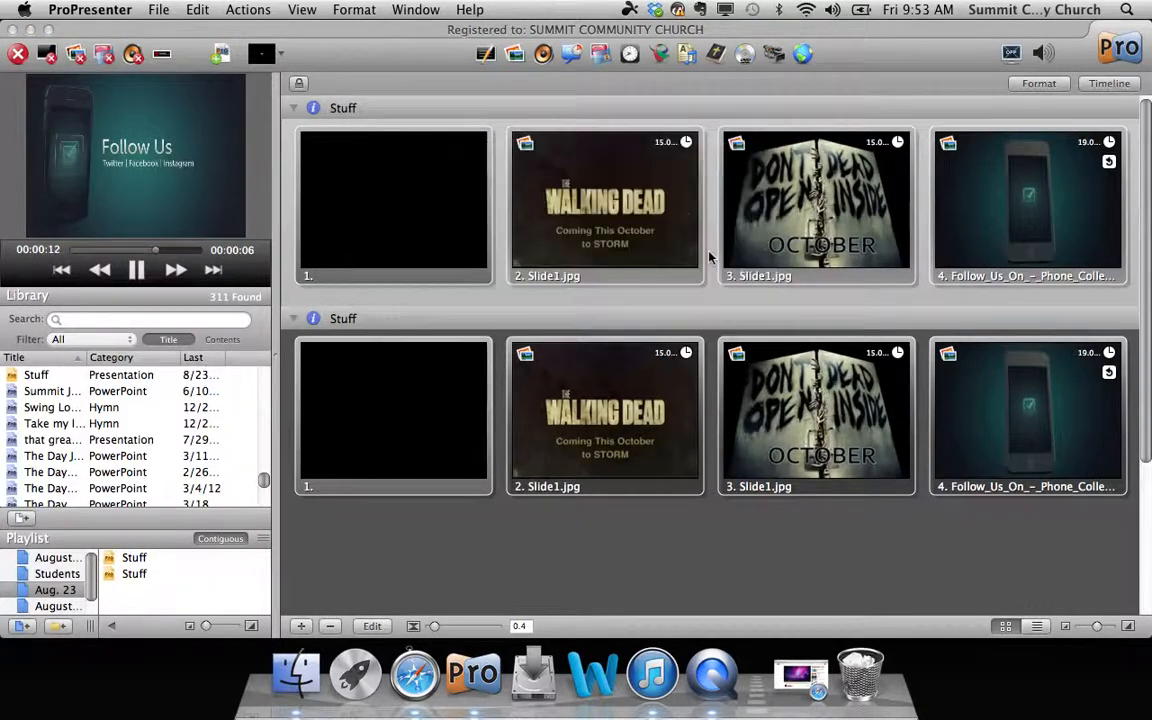
click(141, 562)
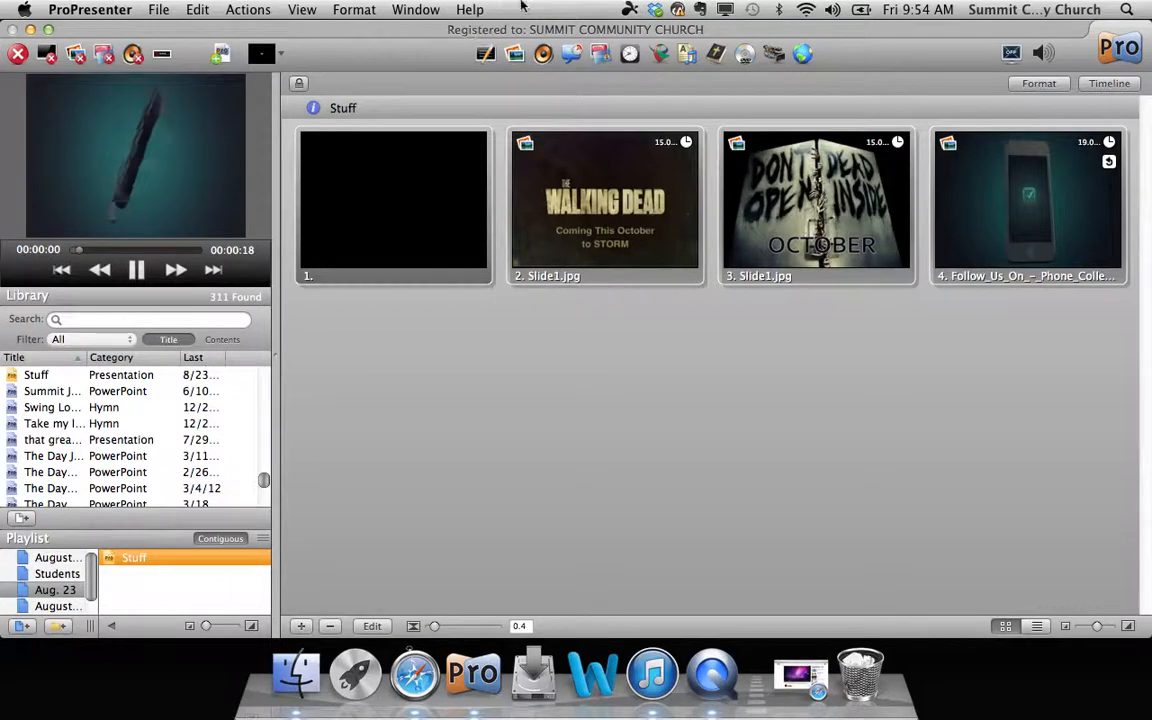
Show the Video/Image Bin and add the feb17.mov countdown video to the Aug. 23 playlist below Stuff
click(516, 54)
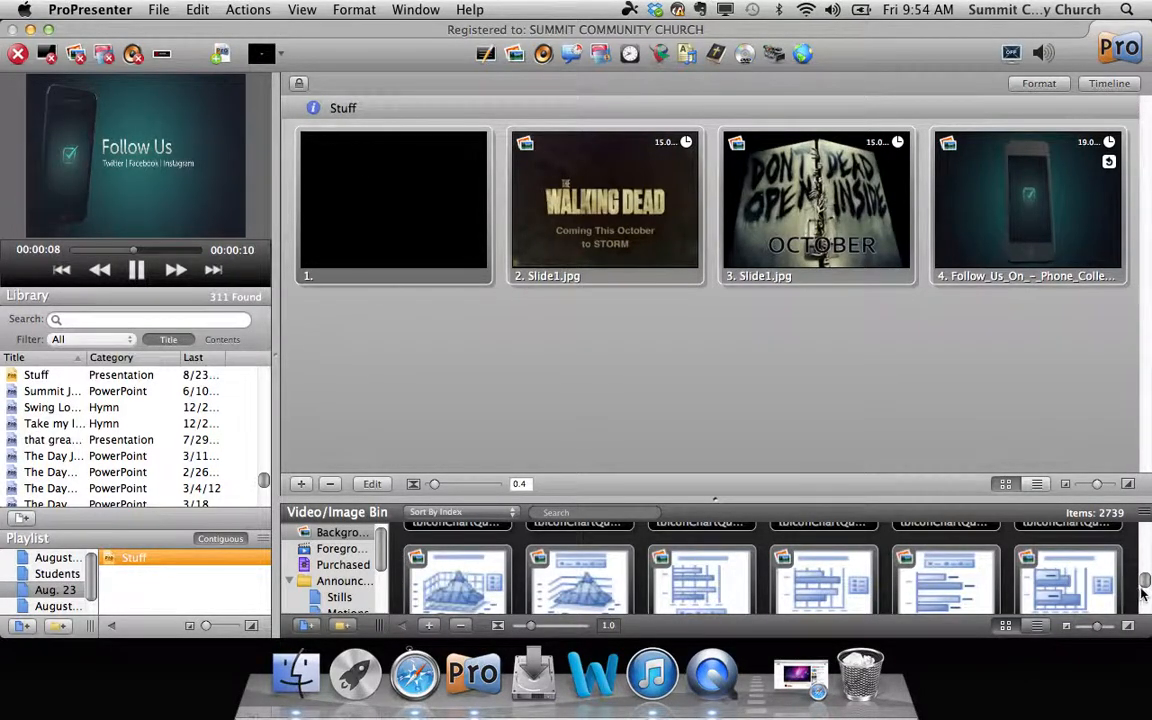
drag(1143, 583, 1145, 605)
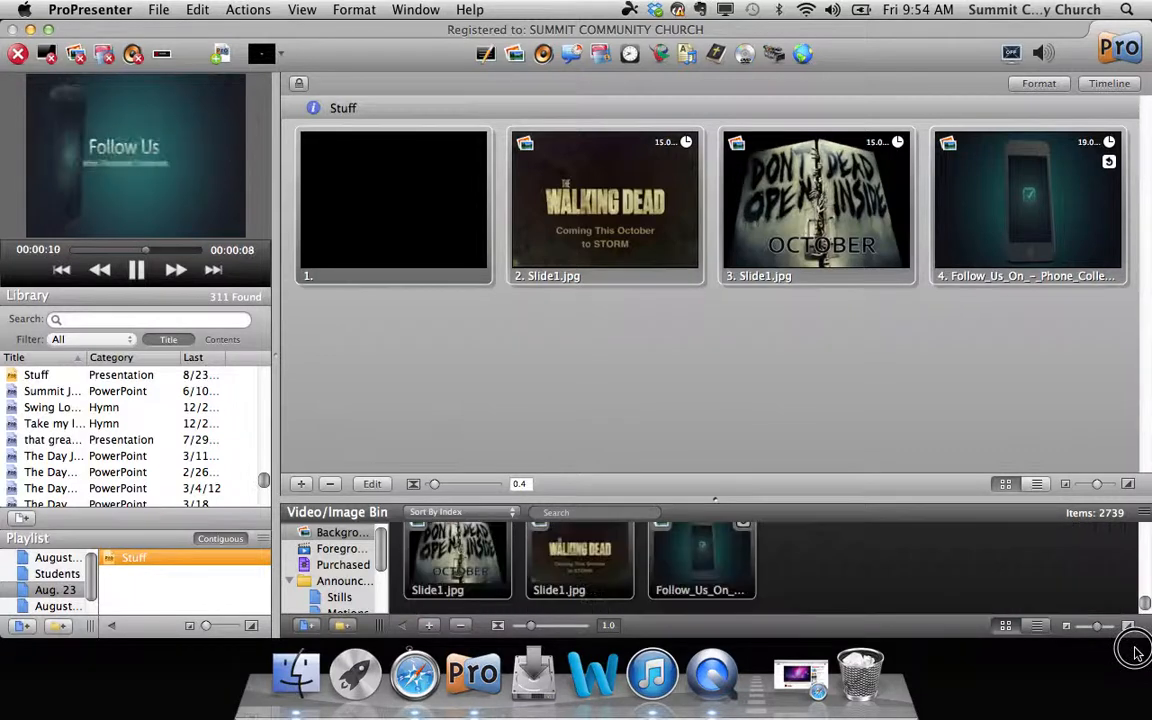
scroll(897, 559, up, 2)
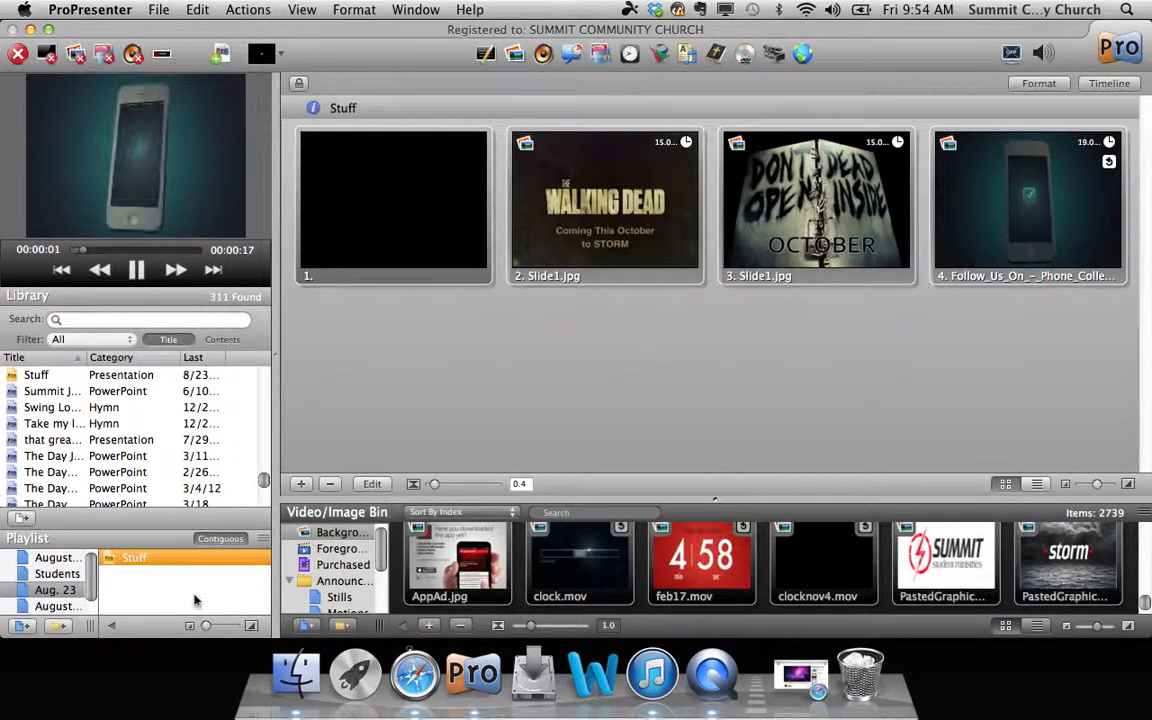
click(702, 566)
drag(702, 566, 234, 590)
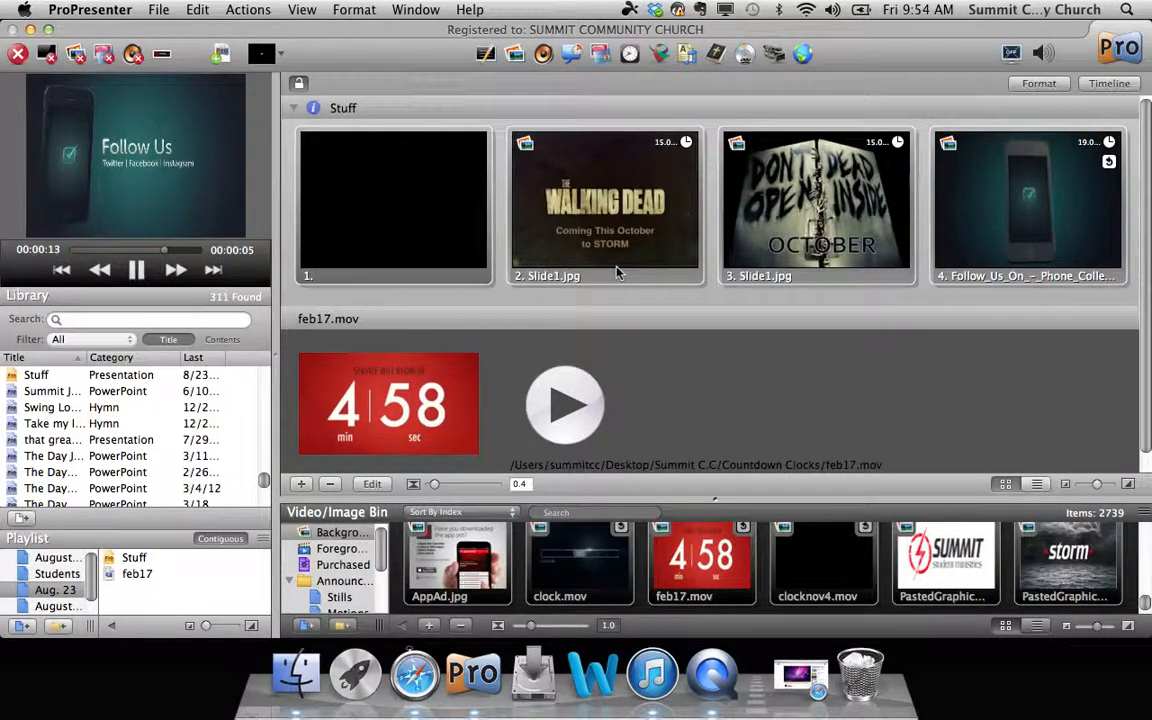
Select the Follow_Us_On slide in Stuff and play the feb17.mov countdown from the Aug. 23 playlist
scroll(670, 314, down, 1)
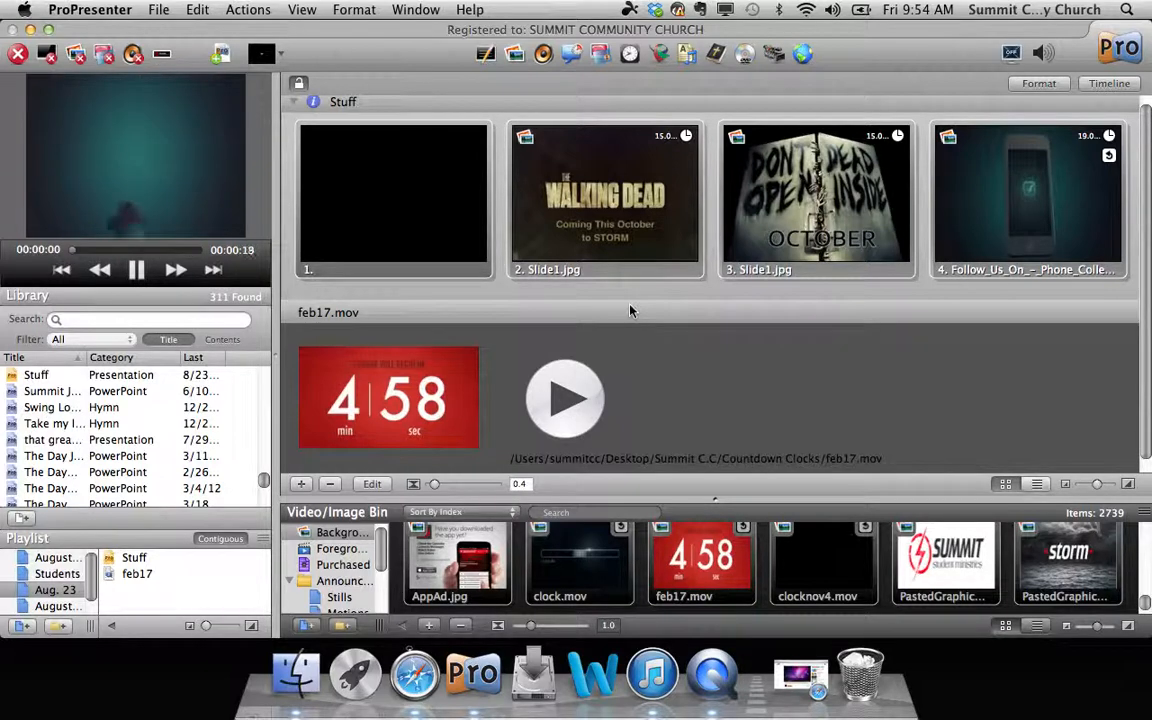
click(1012, 188)
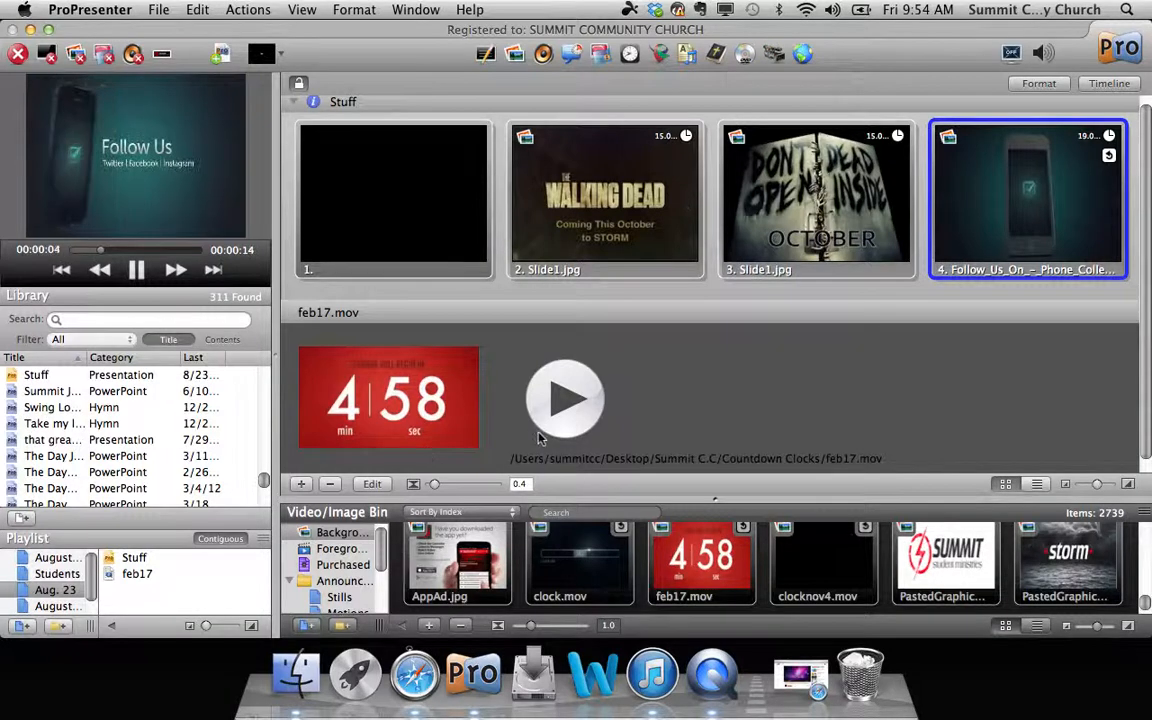
click(566, 398)
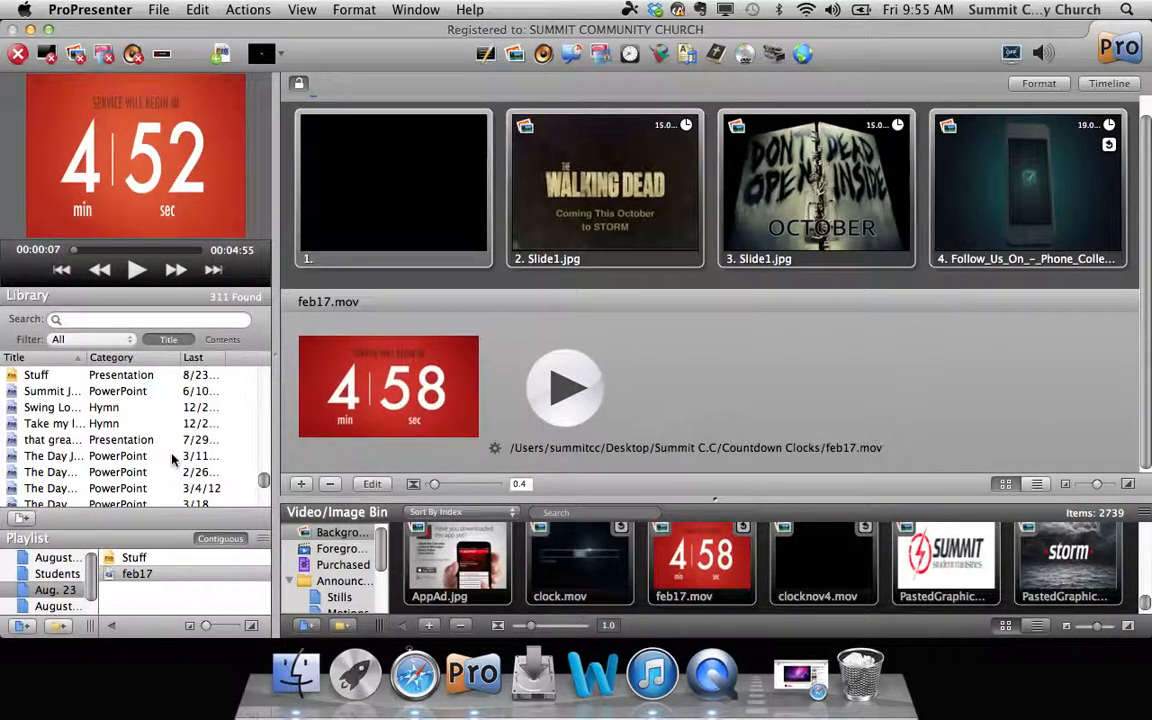
Find the Set A Fire presentation in the Library and add it to the Aug. 23 playlist after feb17
scroll(110, 423, up, 4)
click(110, 417)
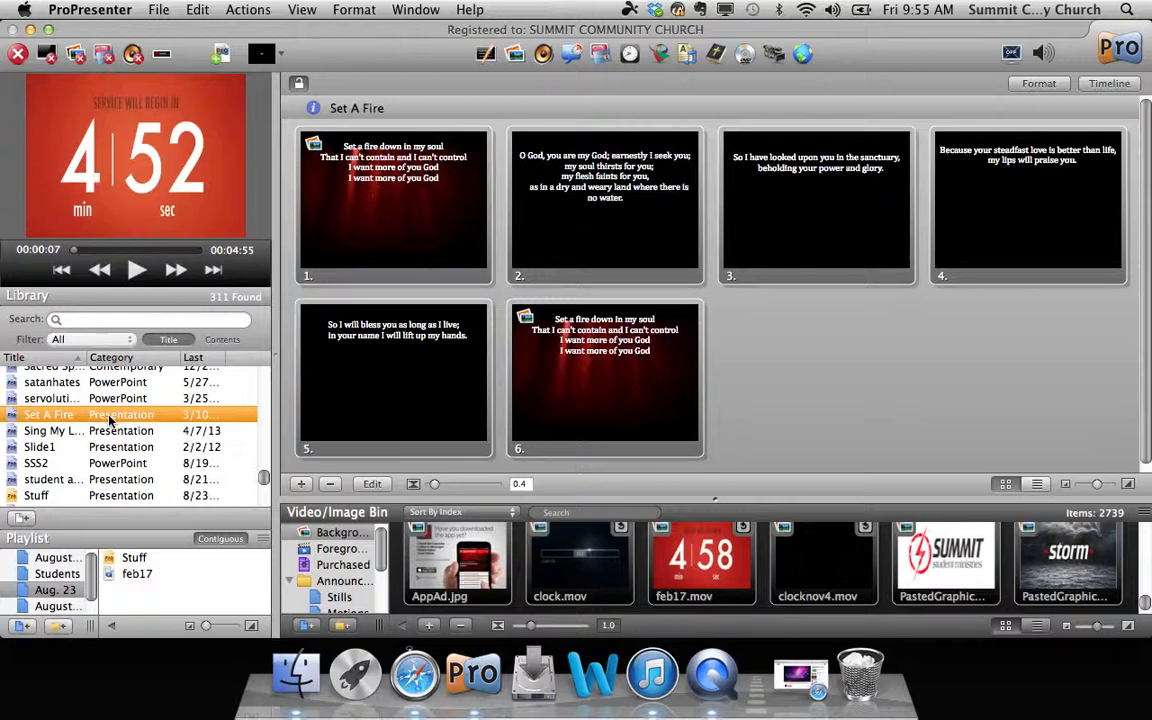
click(110, 420)
drag(110, 418, 157, 597)
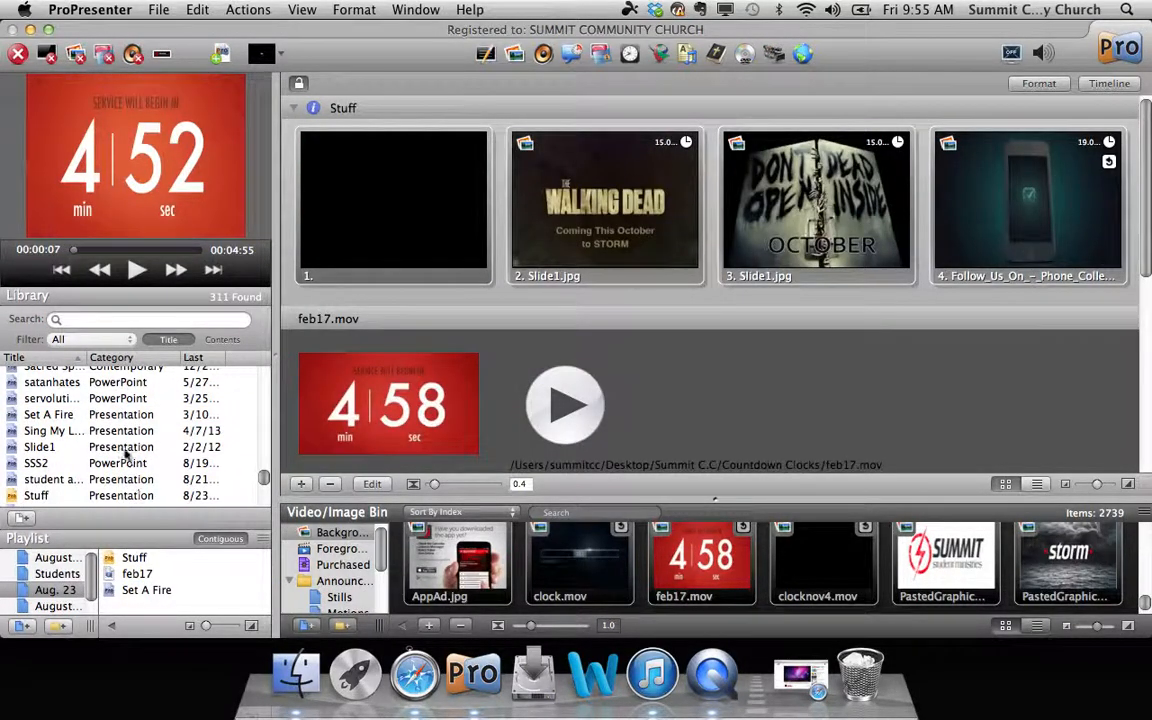
Find the Running presentation in the Library and add it to the Aug. 23 playlist below Set A Fire
scroll(118, 410, up, 7)
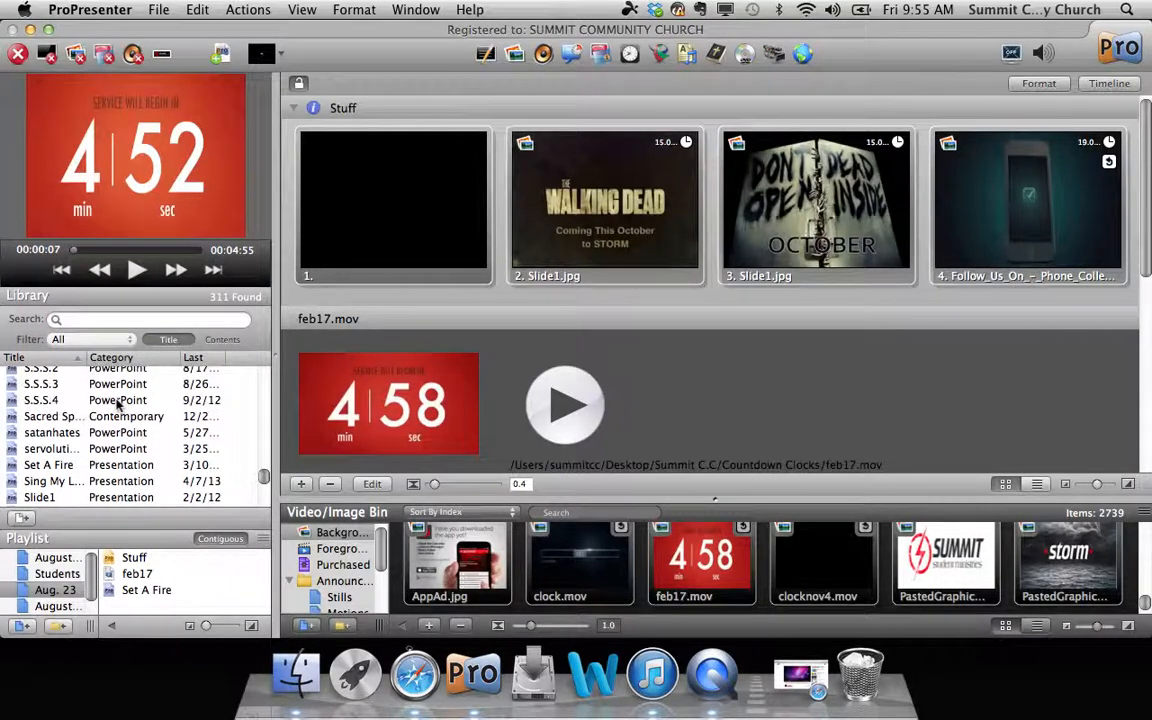
scroll(118, 403, up, 2)
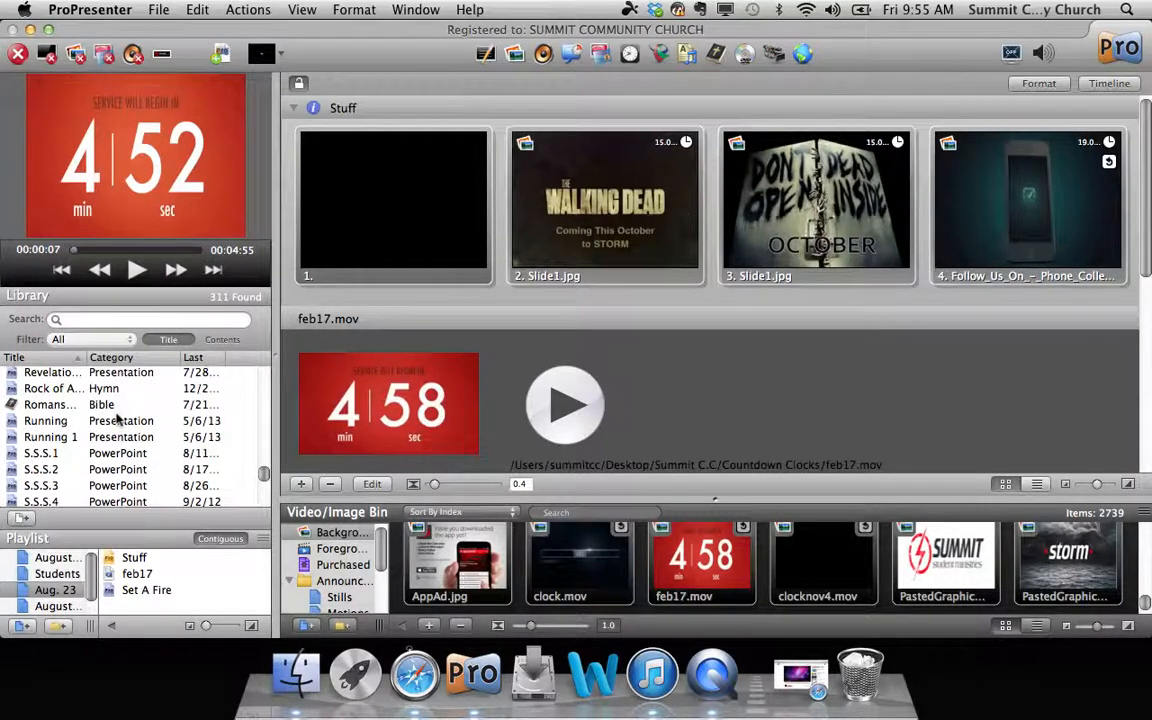
click(118, 420)
drag(118, 420, 165, 616)
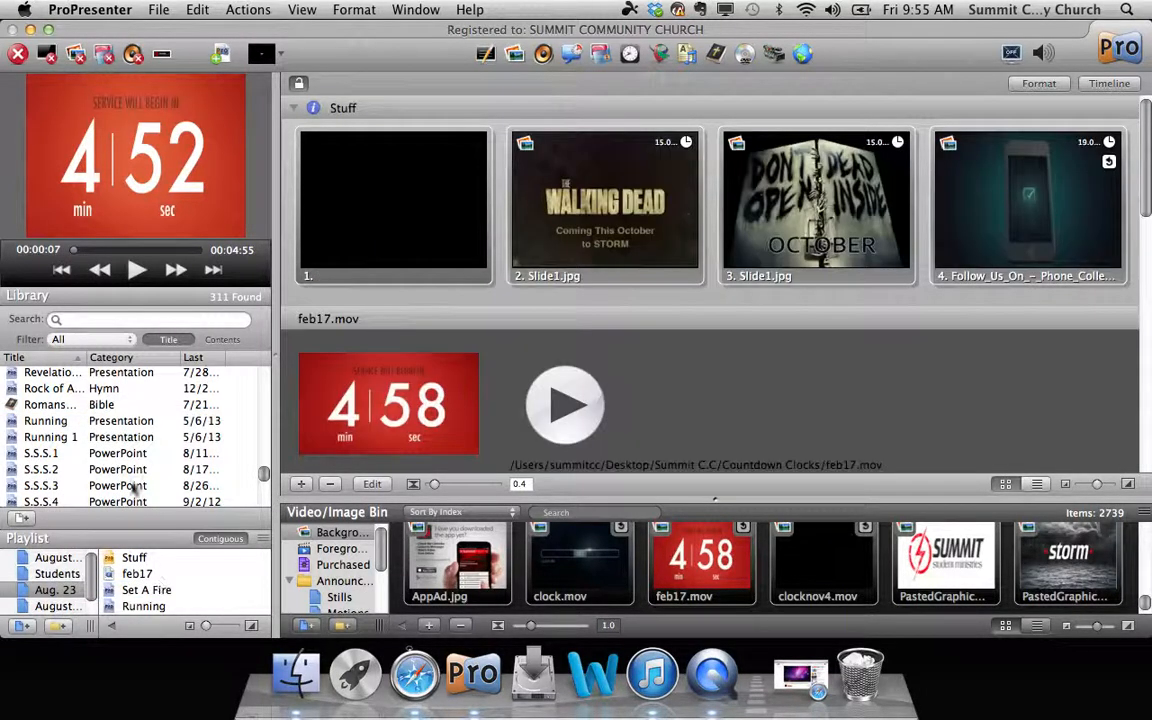
Find the Reaching For You presentation in the Library and add it to the Aug. 23 playlist between Set A Fire and Running
scroll(128, 405, up, 6)
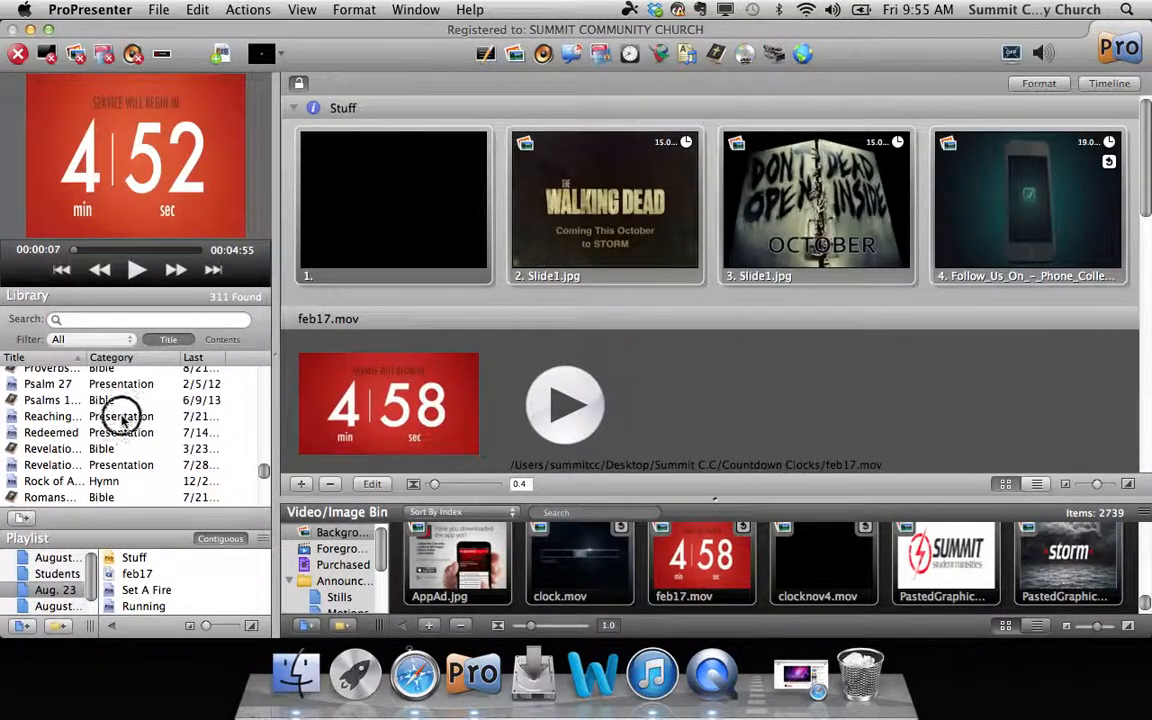
click(121, 416)
drag(121, 426, 185, 607)
scroll(185, 607, down, 1)
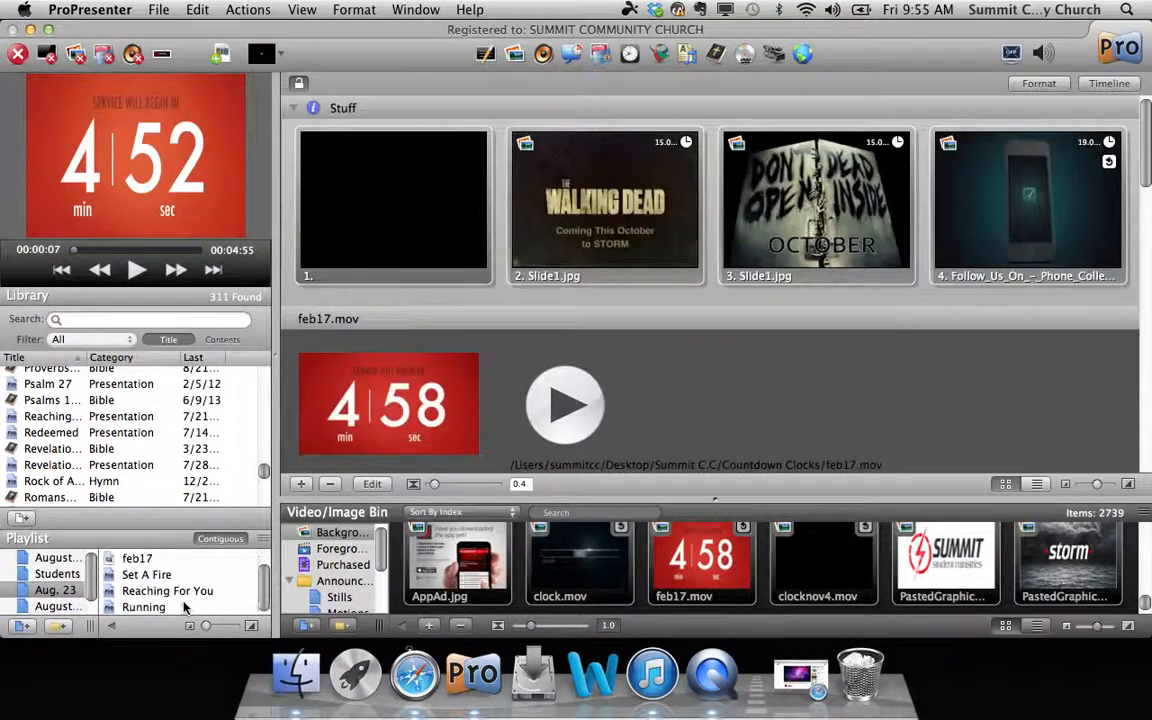
Reorder the Aug. 23 playlist so the songs run Reaching For You, Running, Set A Fire
click(172, 592)
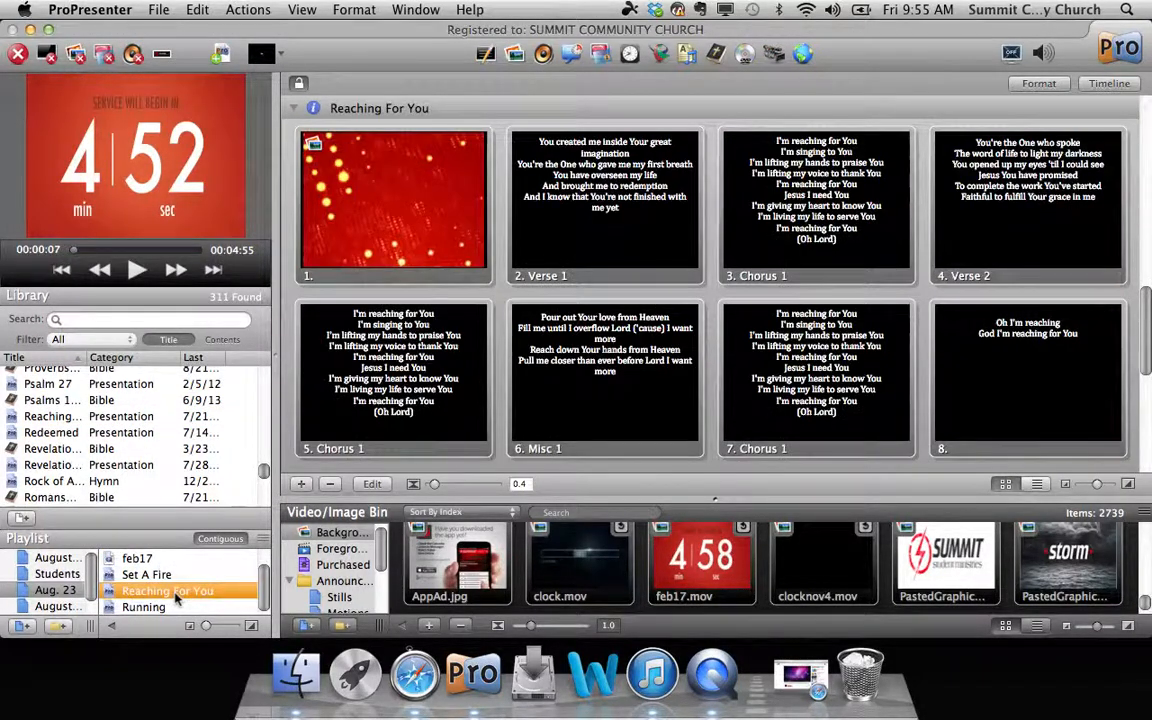
mouse_move(175, 593)
mouse_down()
mouse_move(175, 577)
mouse_move(170, 607)
mouse_move(175, 593)
mouse_up()
click(172, 605)
Show the opening slide of Reaching For You and its Verse 1, then return to the opening slide to check the background
scroll(397, 422, down, 10)
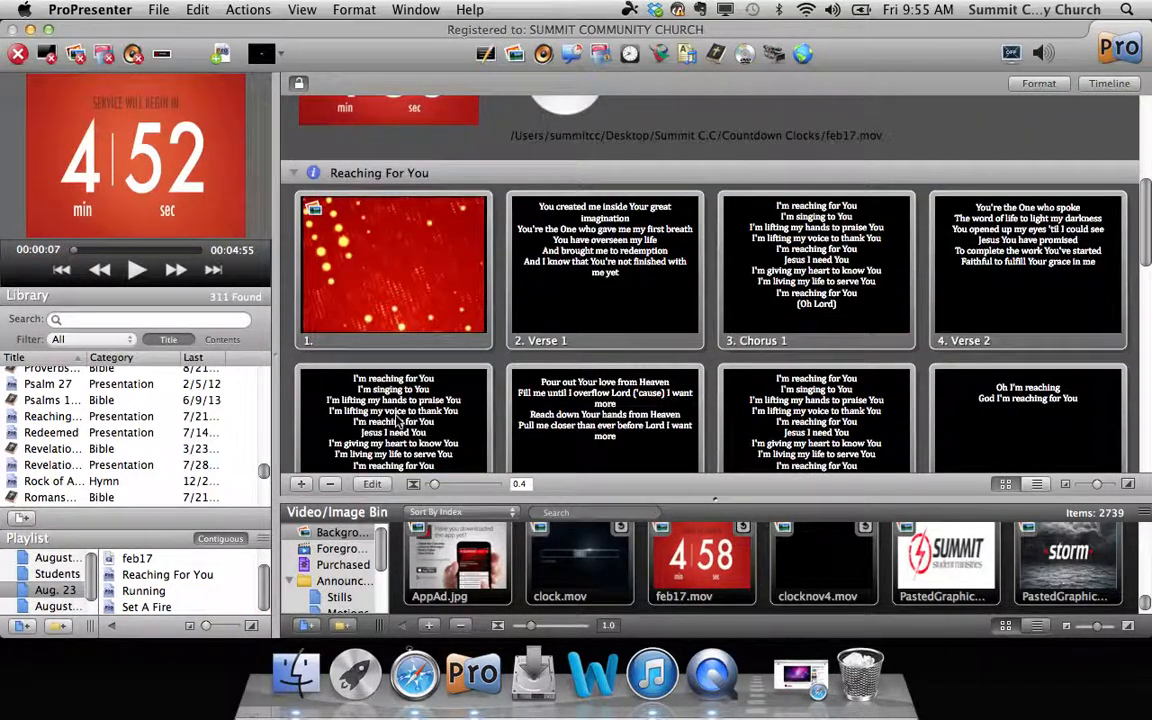
scroll(397, 422, down, 1)
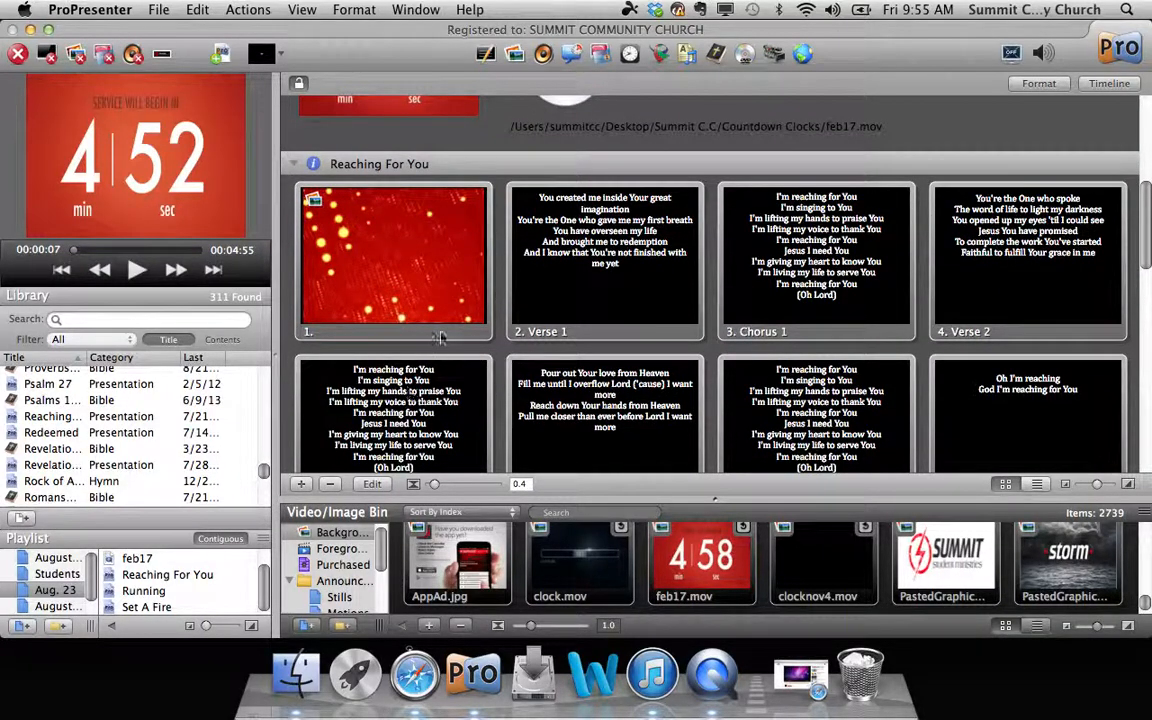
scroll(443, 338, down, 3)
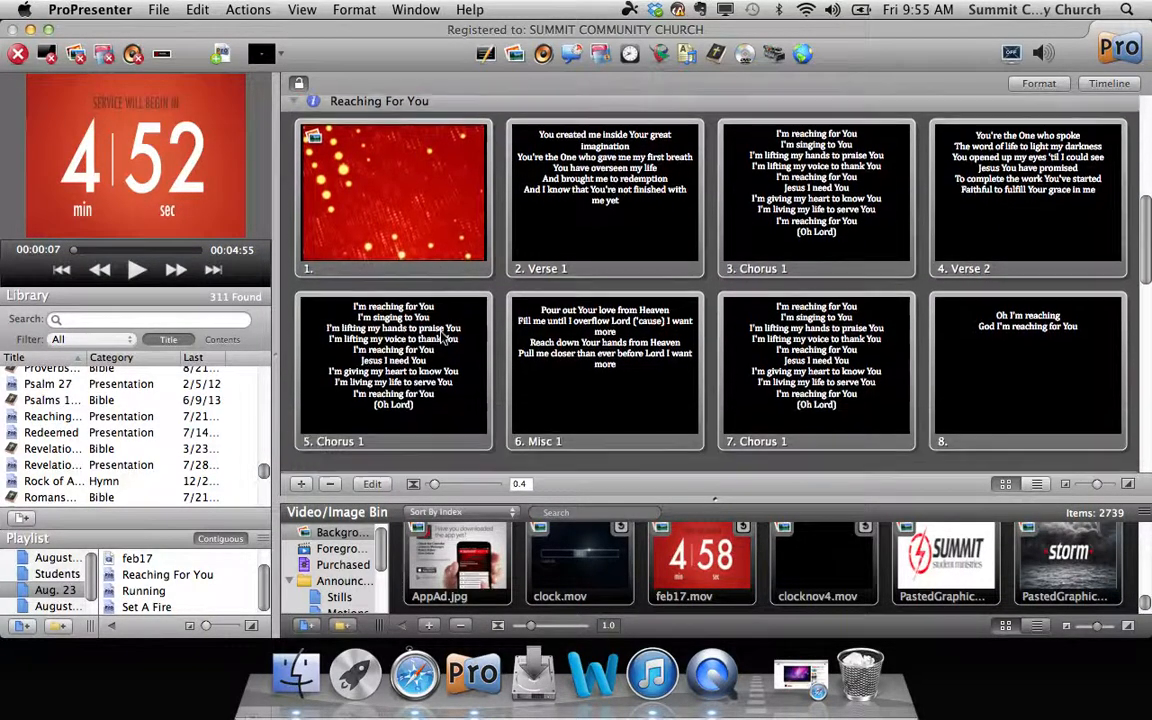
click(424, 231)
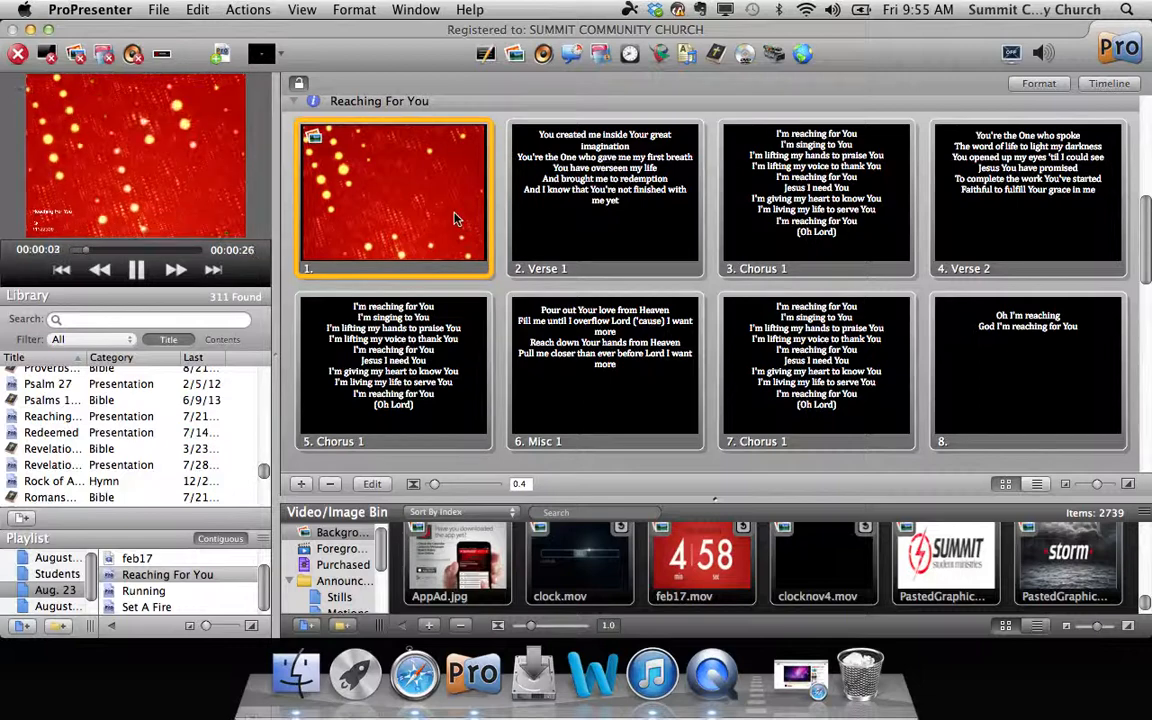
click(588, 231)
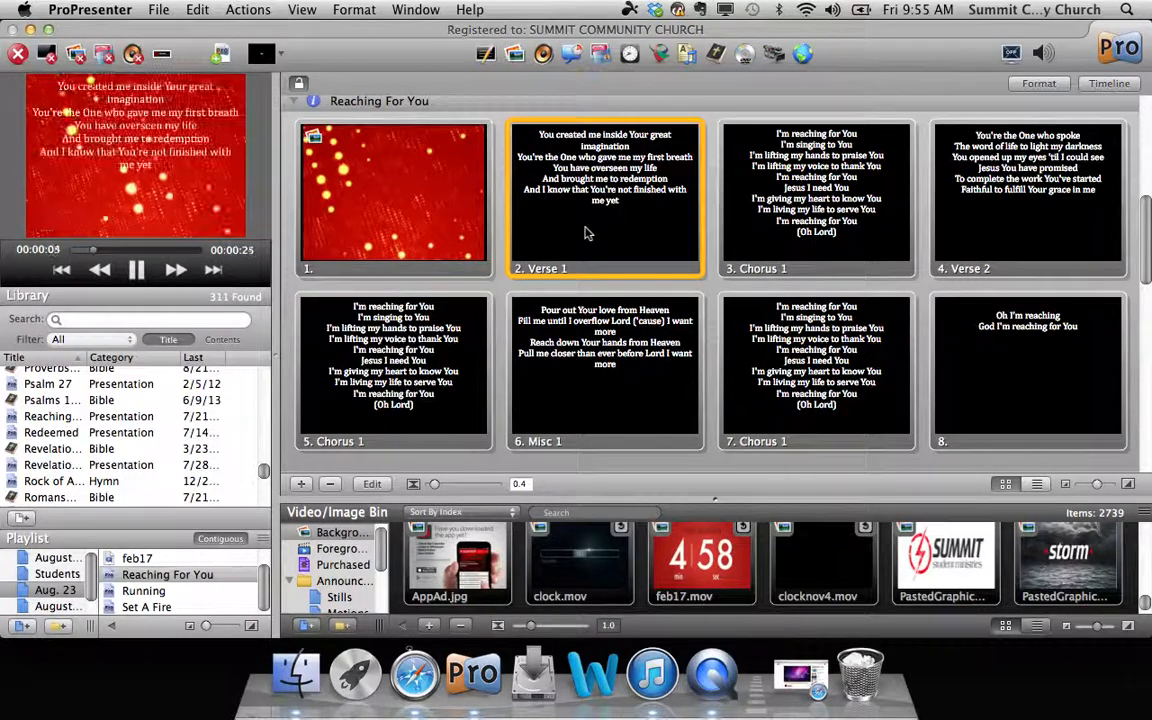
click(418, 213)
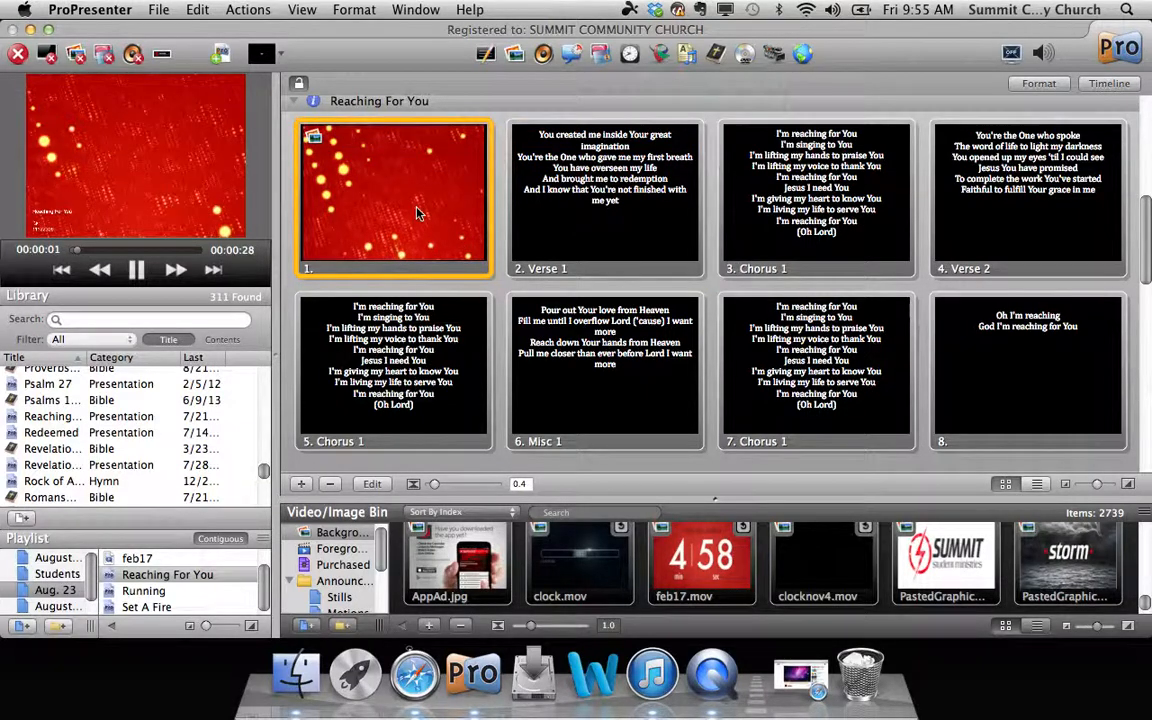
scroll(418, 213, up, 10)
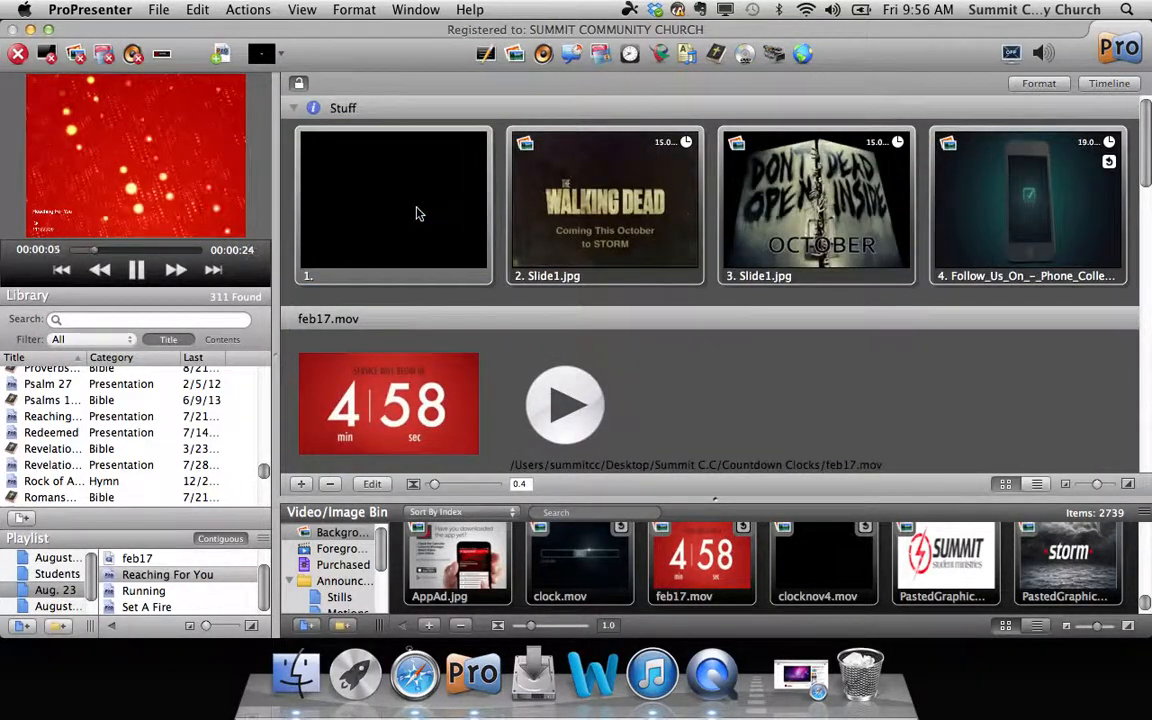
scroll(418, 213, down, 6)
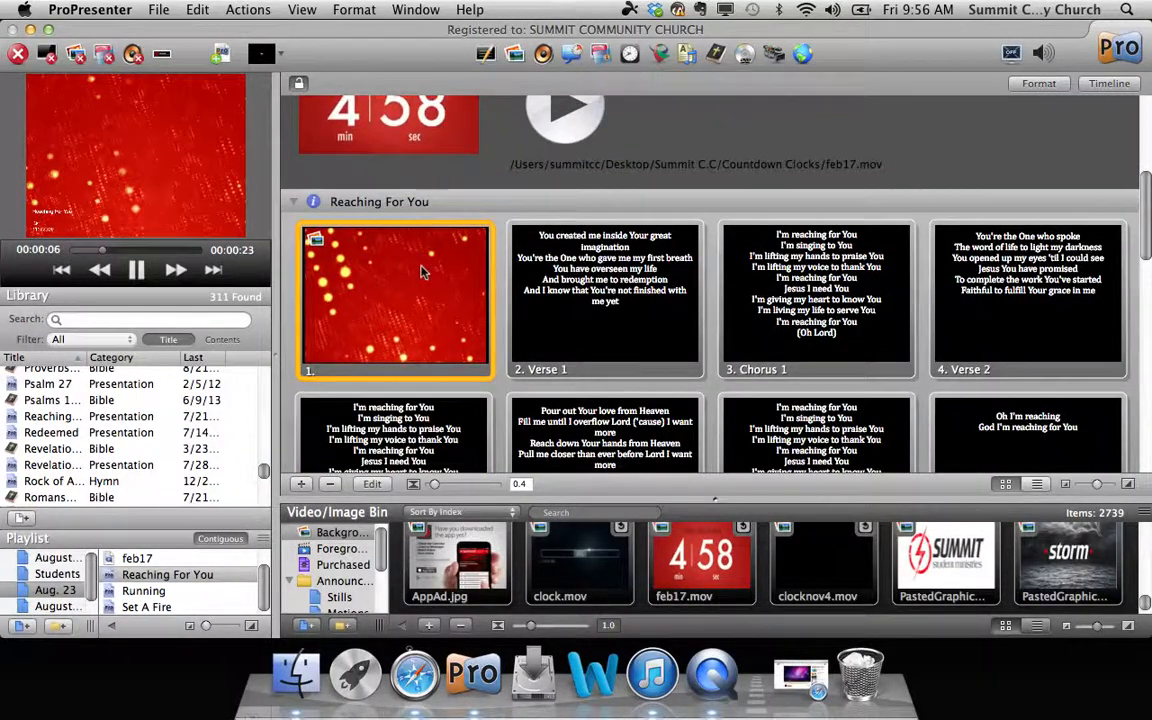
click(421, 272)
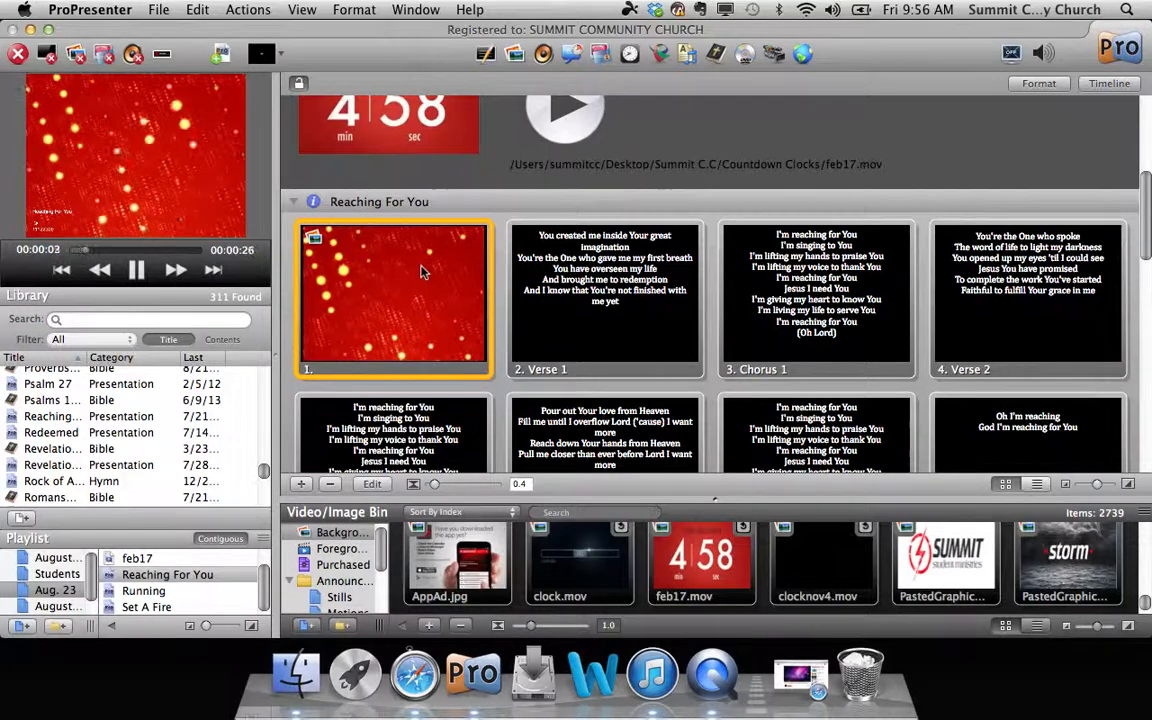
Add the Calm Waters video from the Summit C.C Backgrounds folder as a background media cue on the opening slide of Reaching For You
right_click(421, 272)
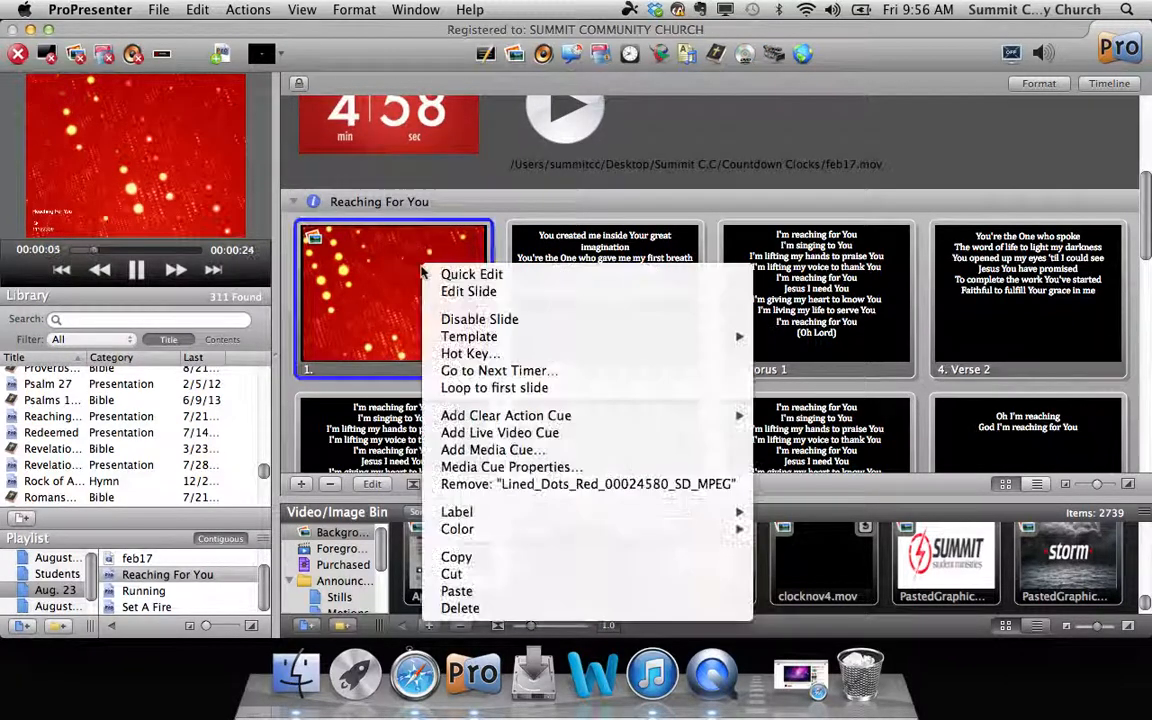
click(492, 451)
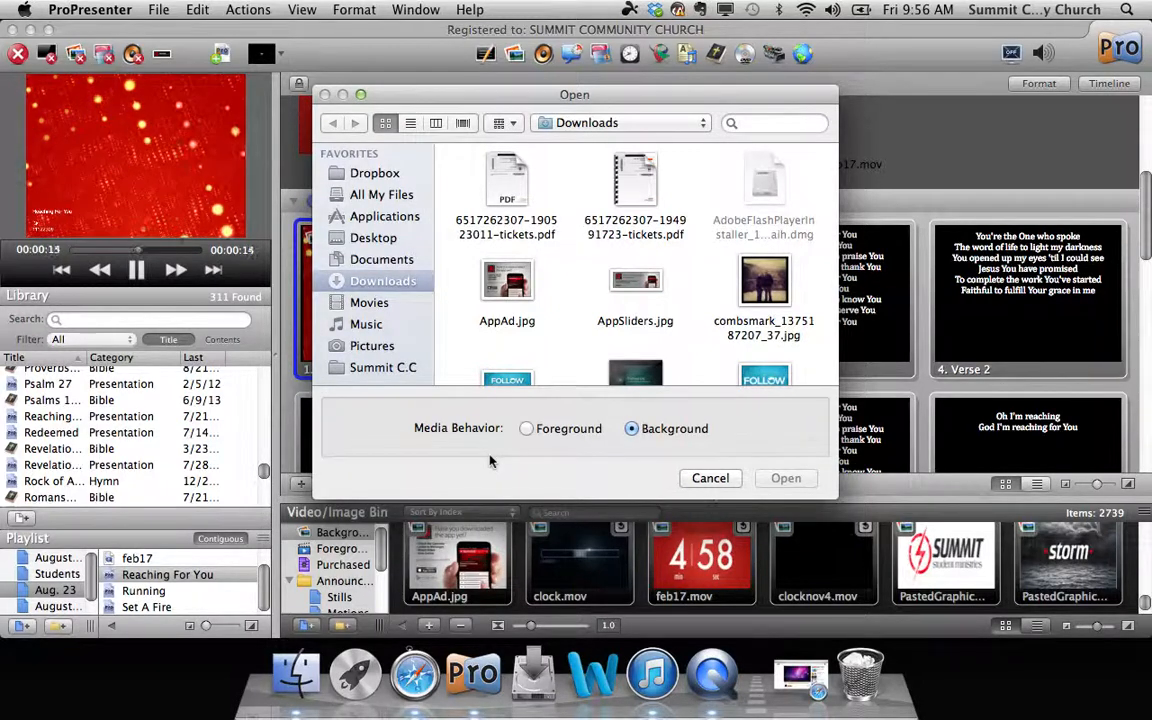
click(385, 367)
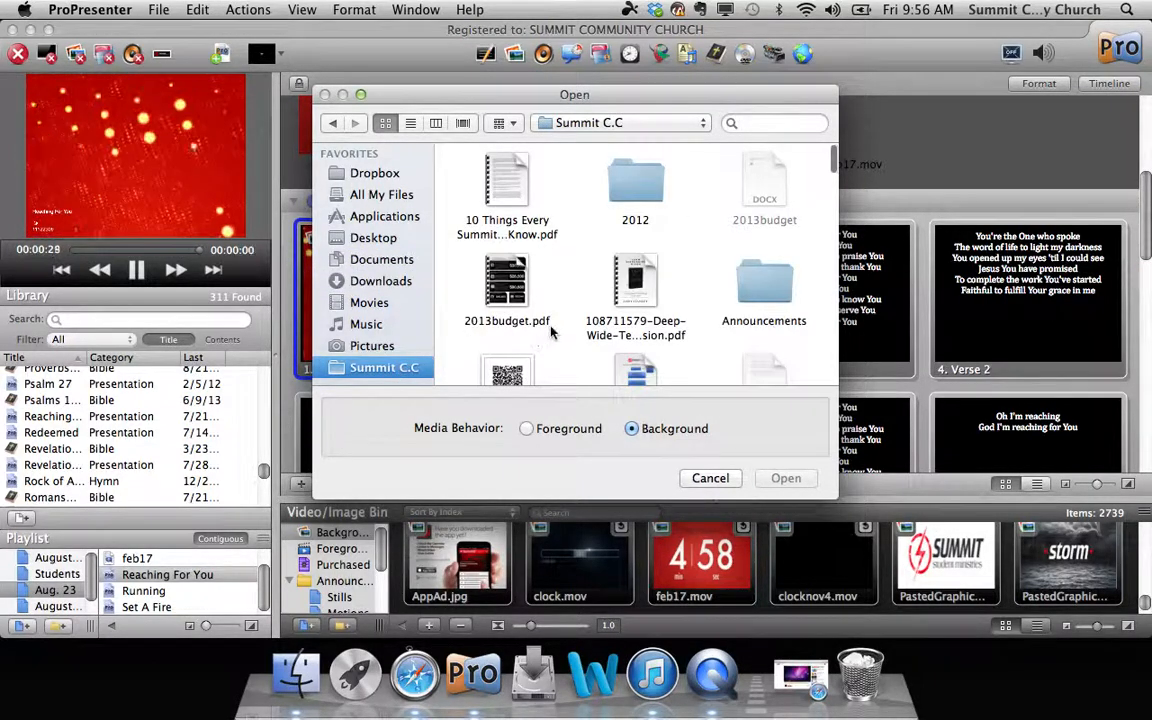
scroll(550, 332, down, 8)
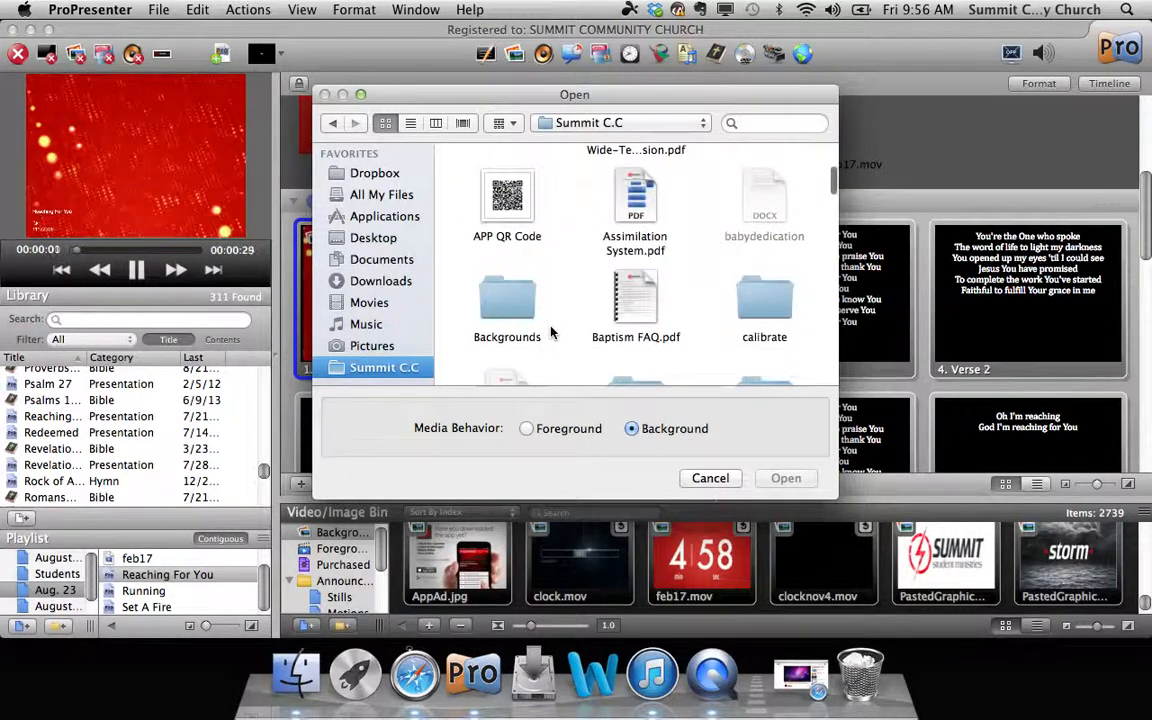
scroll(550, 332, up, 2)
double_click(512, 210)
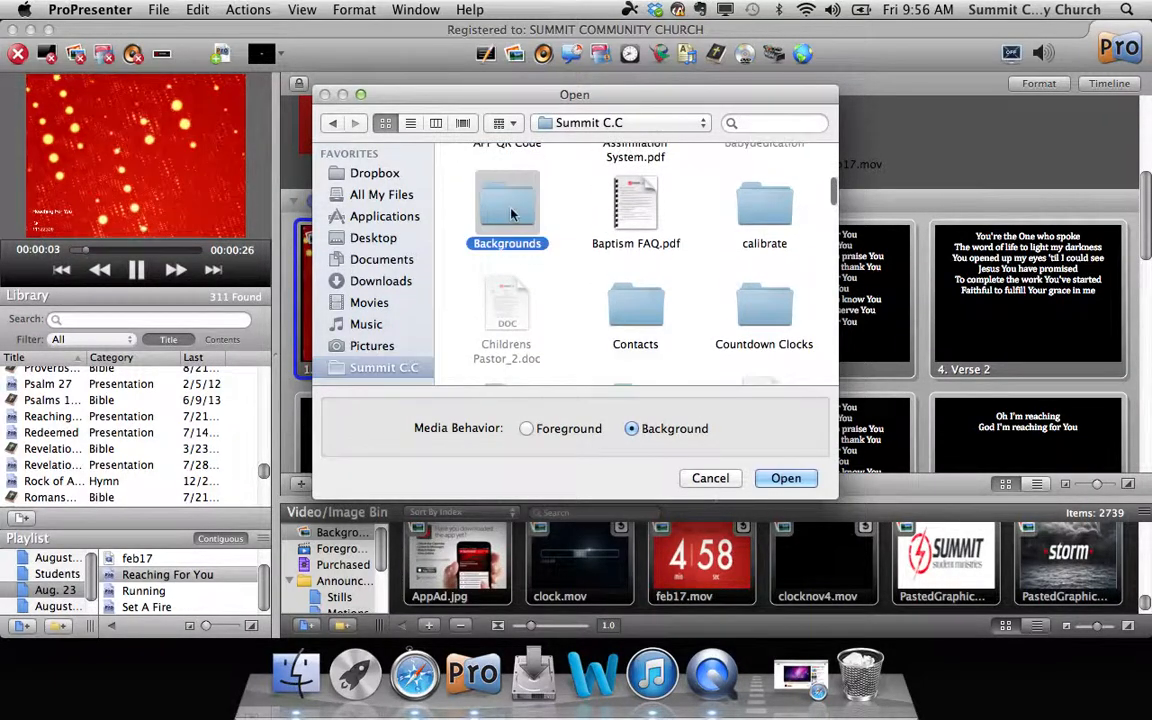
double_click(634, 283)
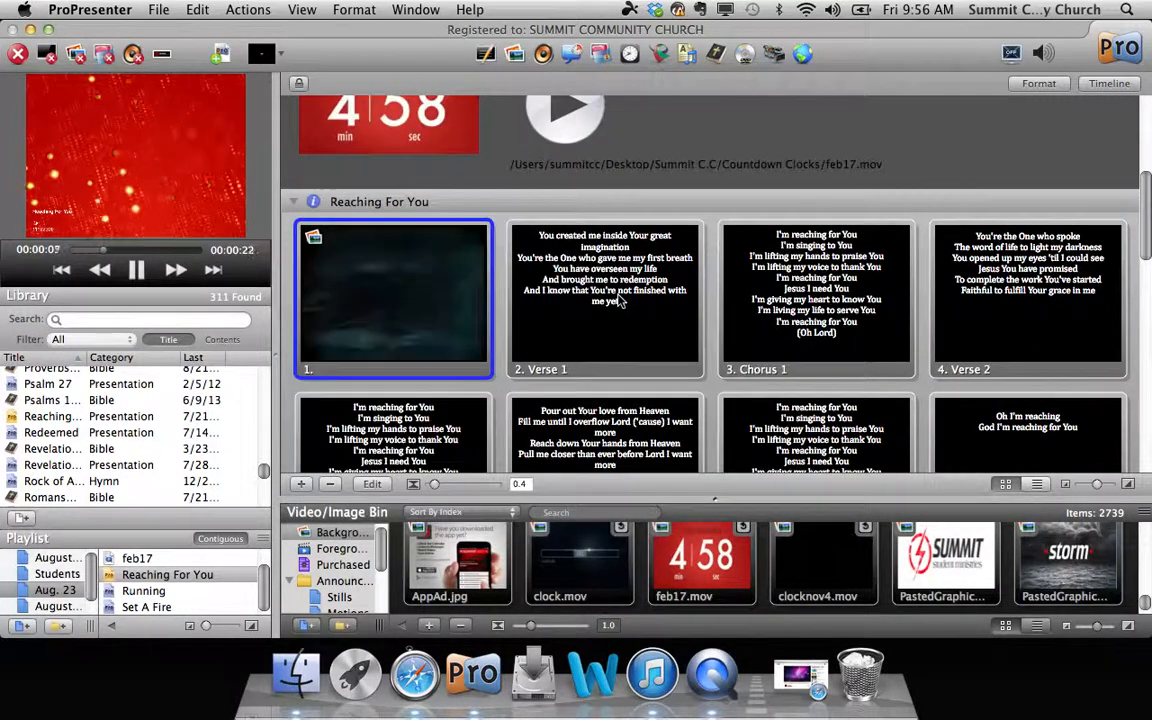
Set the playback behavior of the Calm Waters media cue to Loop and close its properties
right_click(437, 328)
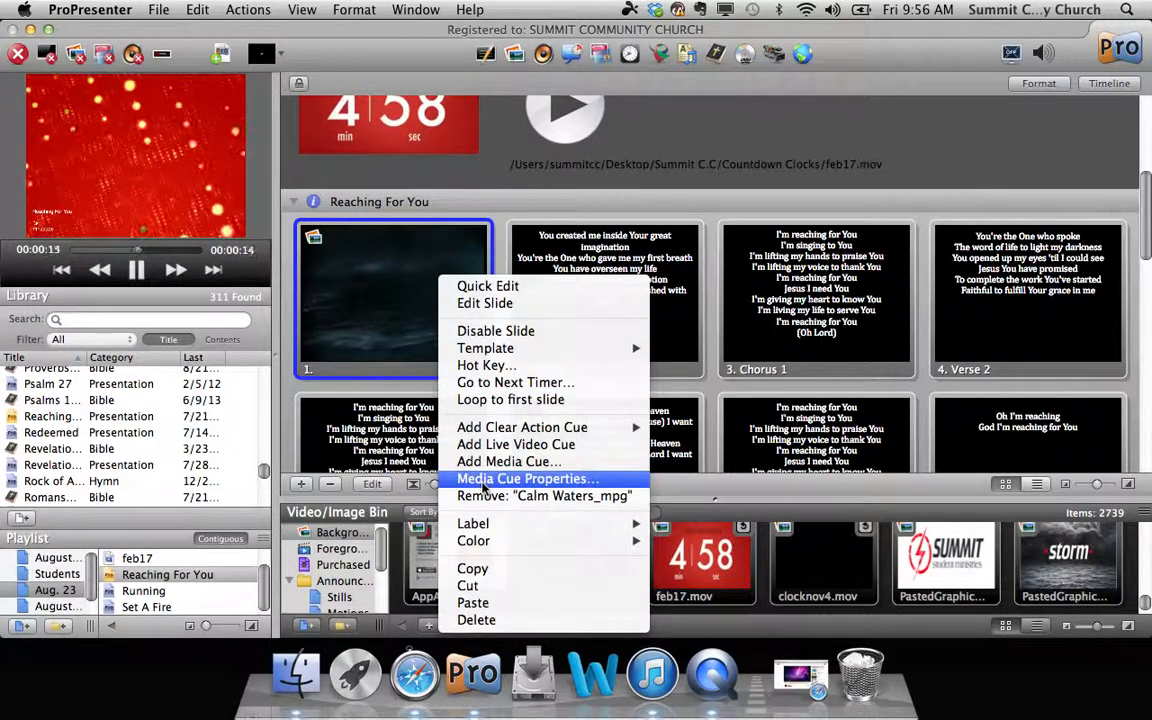
click(484, 482)
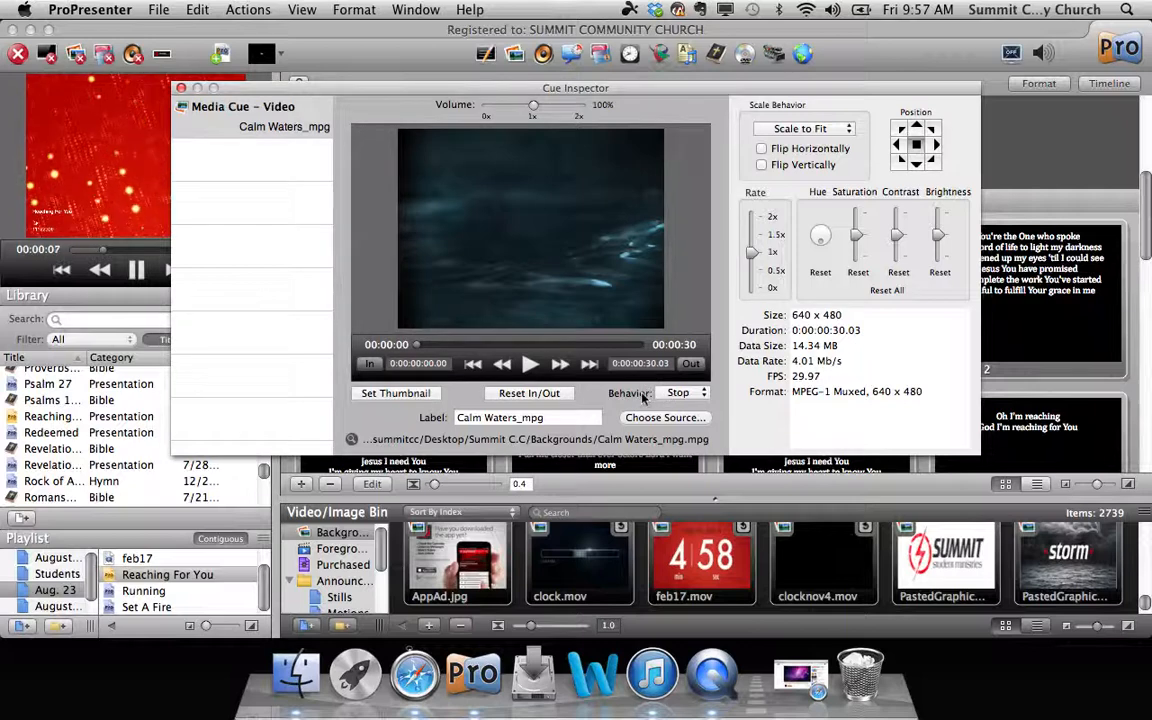
click(705, 396)
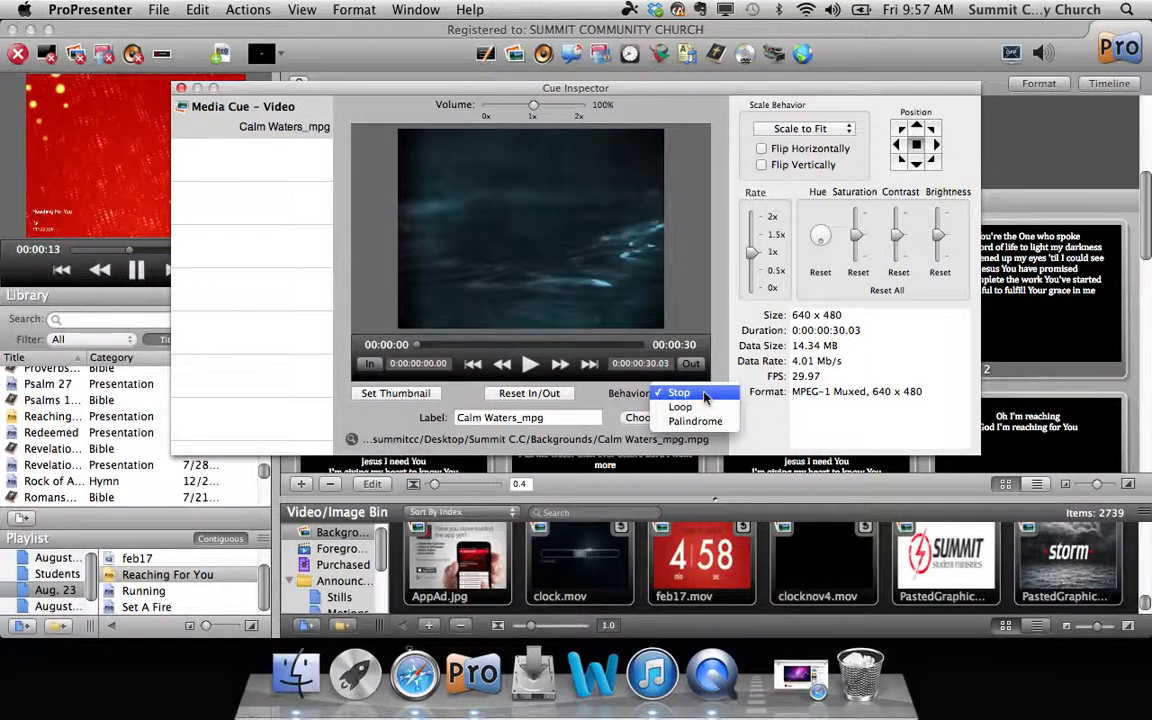
click(703, 410)
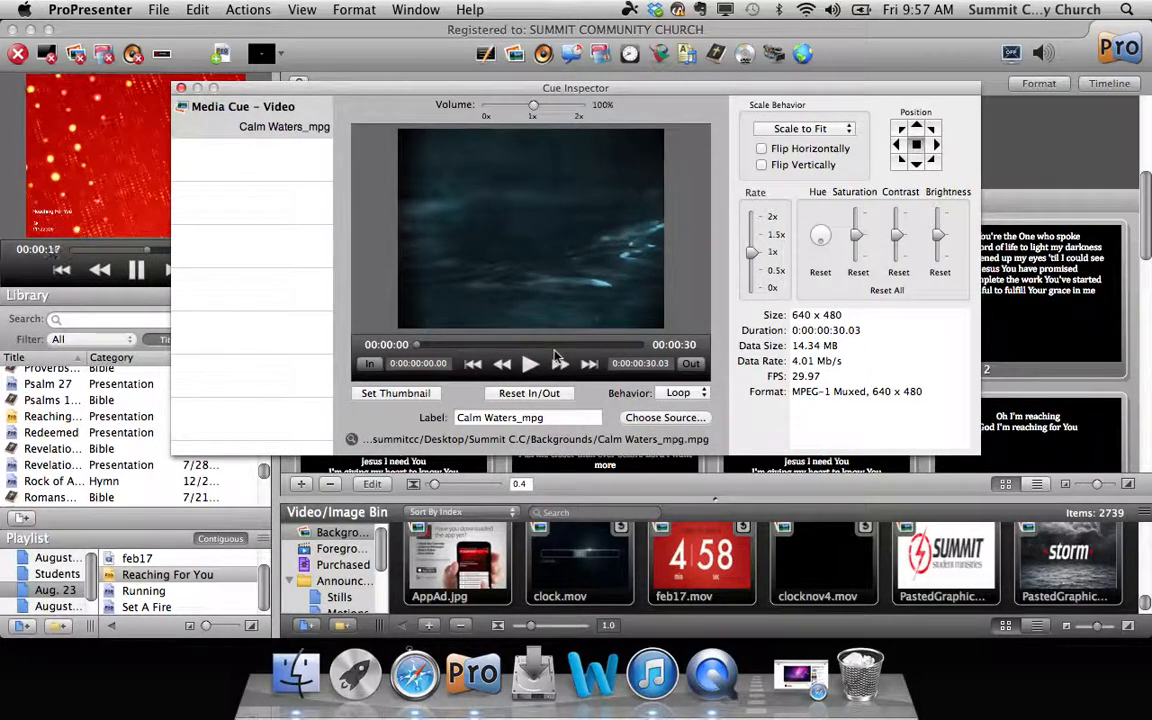
click(181, 90)
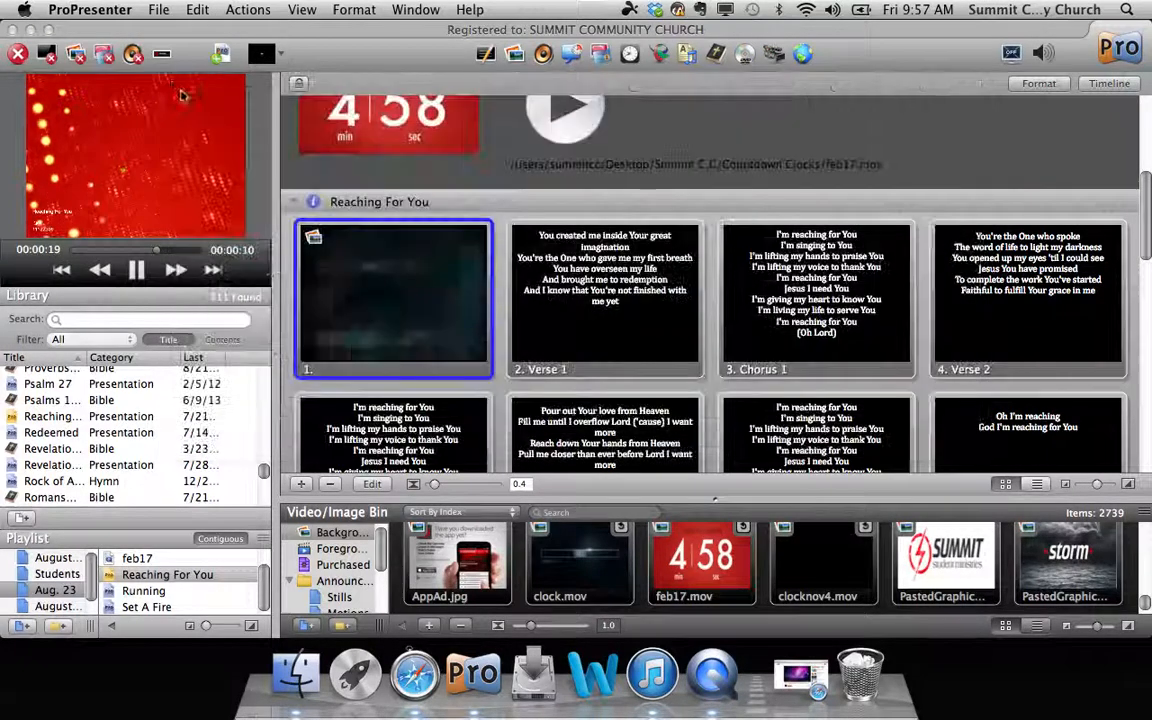
Show the opening slide of Reaching For You and step back and forth through its lyric slides over the Calm Waters background
click(417, 322)
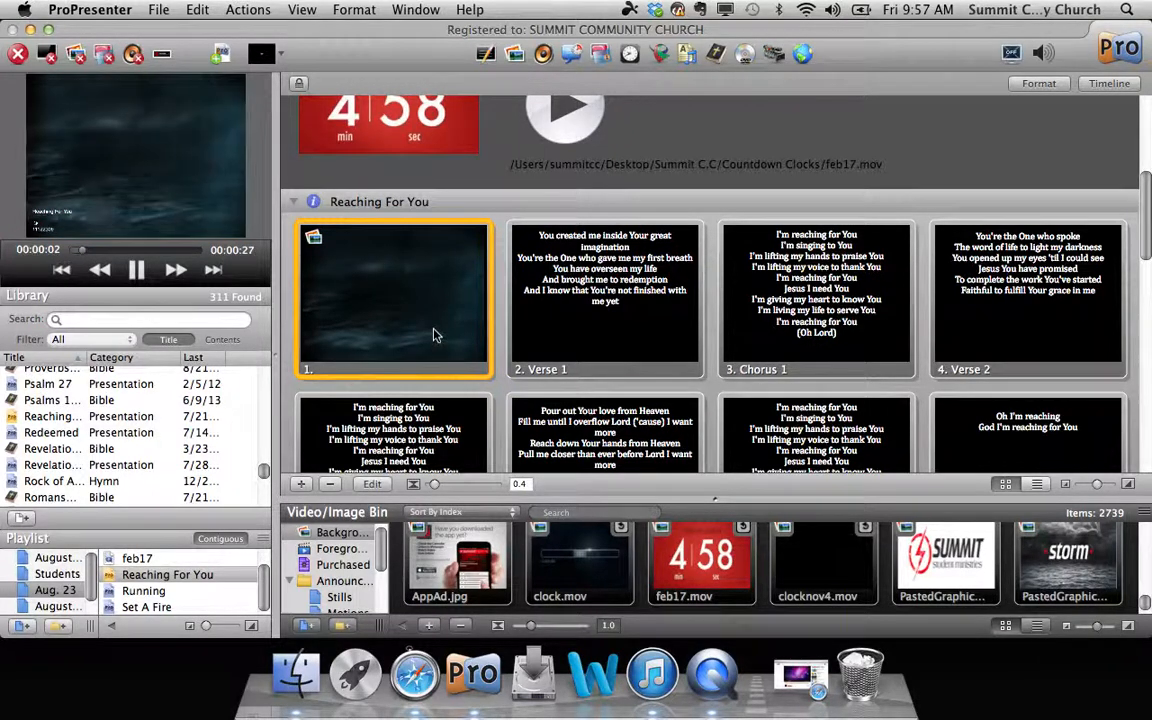
key(Right)
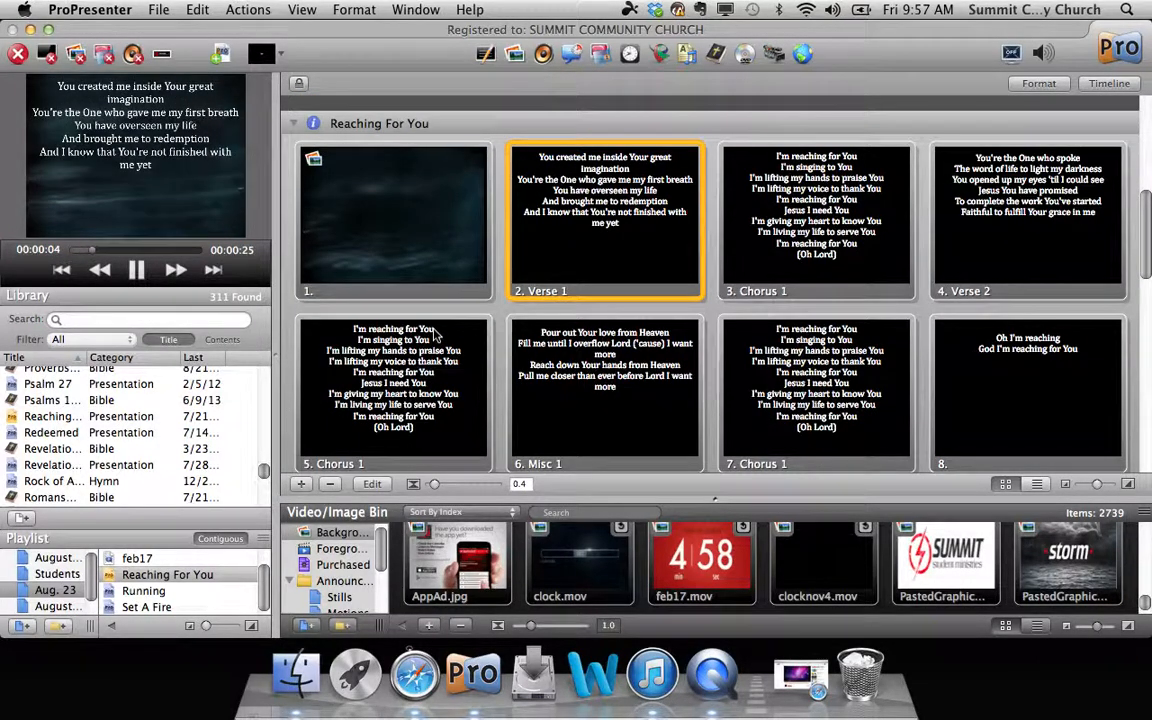
key(Right)
key(Right)
key(Right)
key(Right)
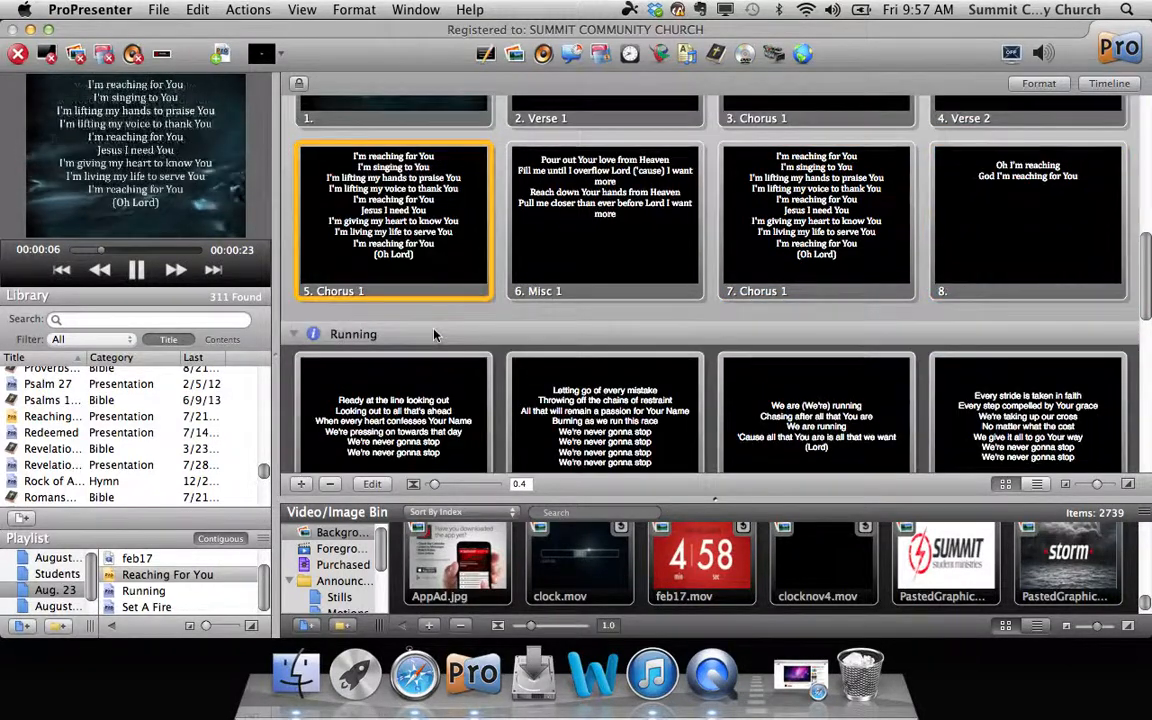
key(Right)
key(Right)
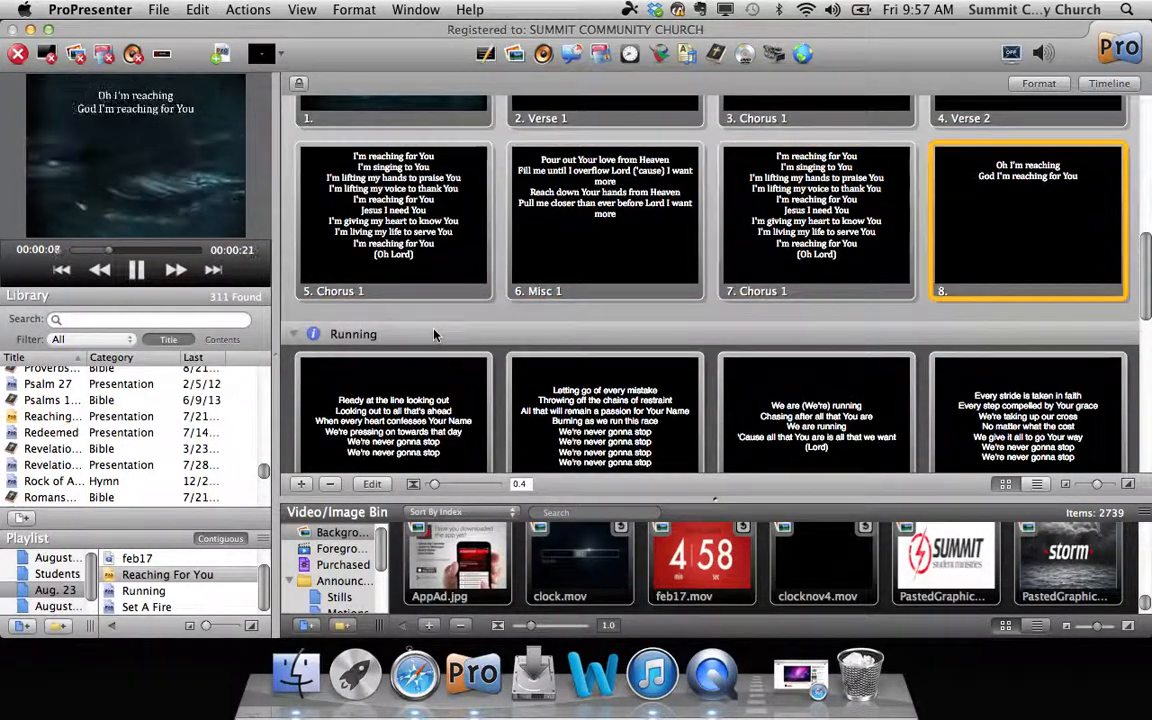
key(Left)
key(Right)
key(Left)
key(Left)
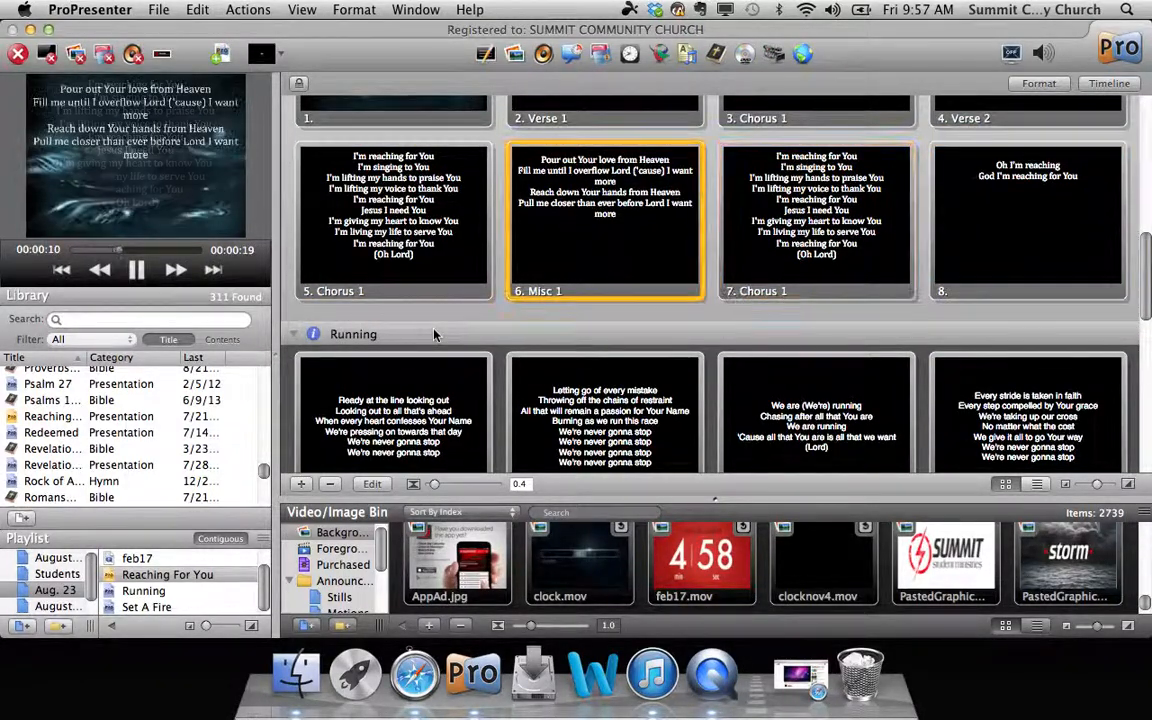
key(Right)
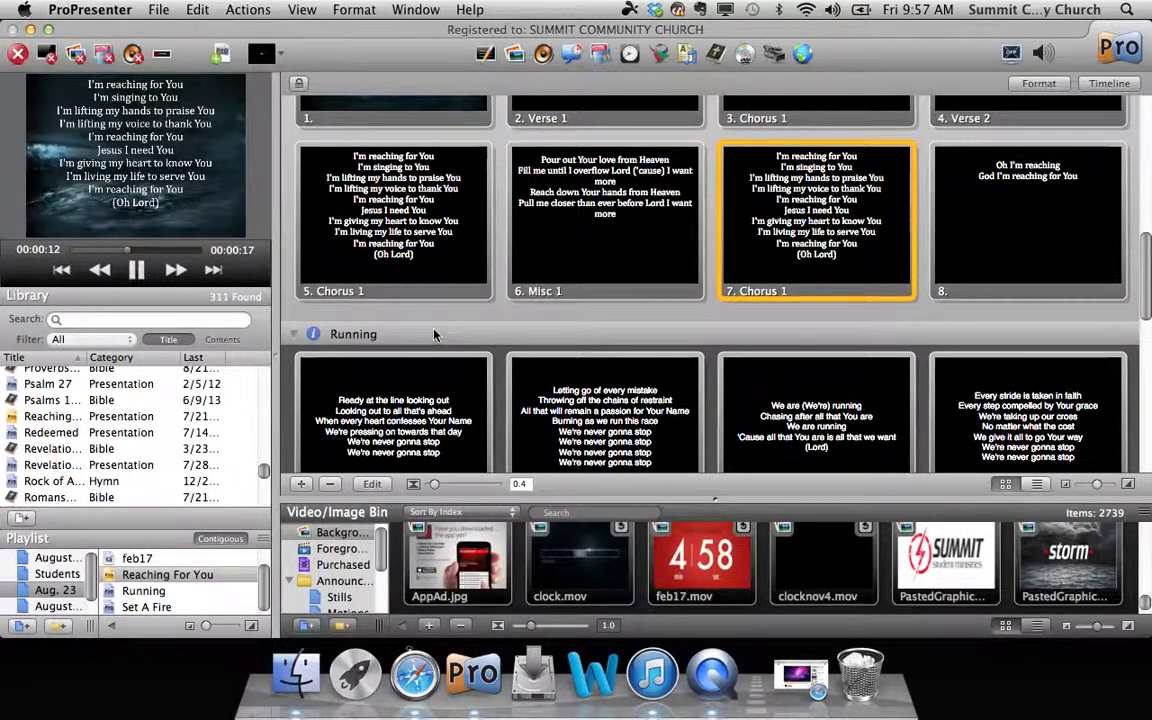
Show Verse 1 of Running over the Calm Waters background and return to the Reaching For You slides
scroll(435, 336, up, 3)
scroll(417, 185, down, 3)
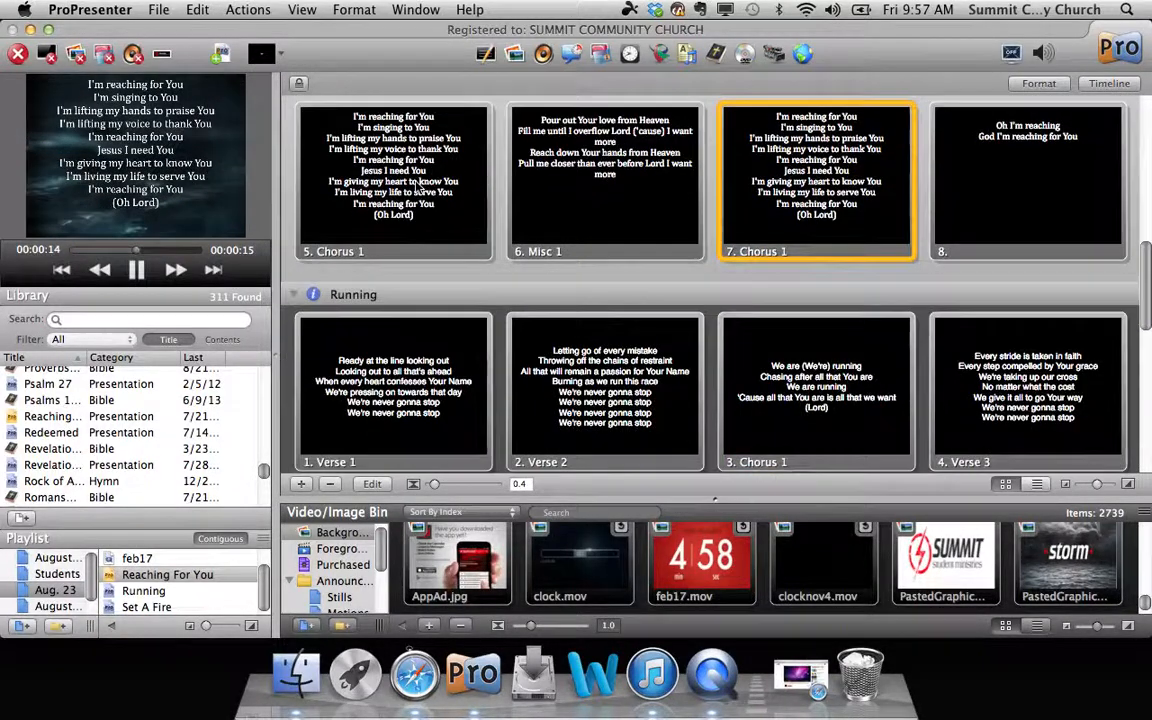
click(421, 395)
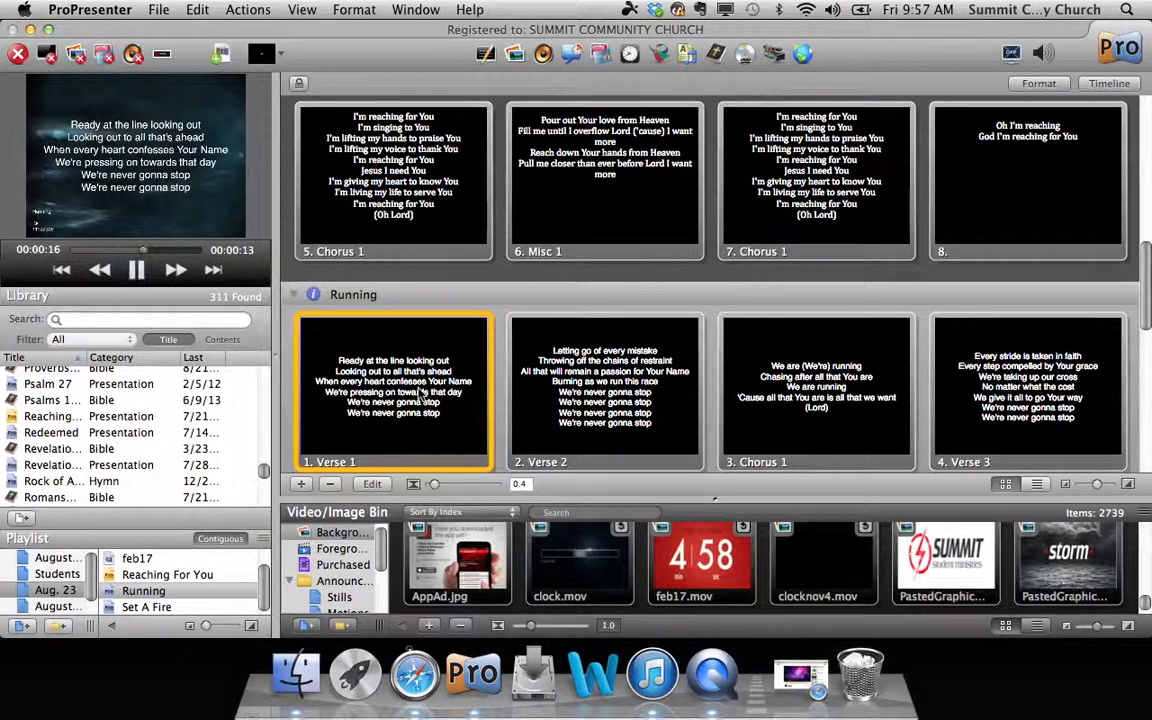
scroll(391, 247, up, 3)
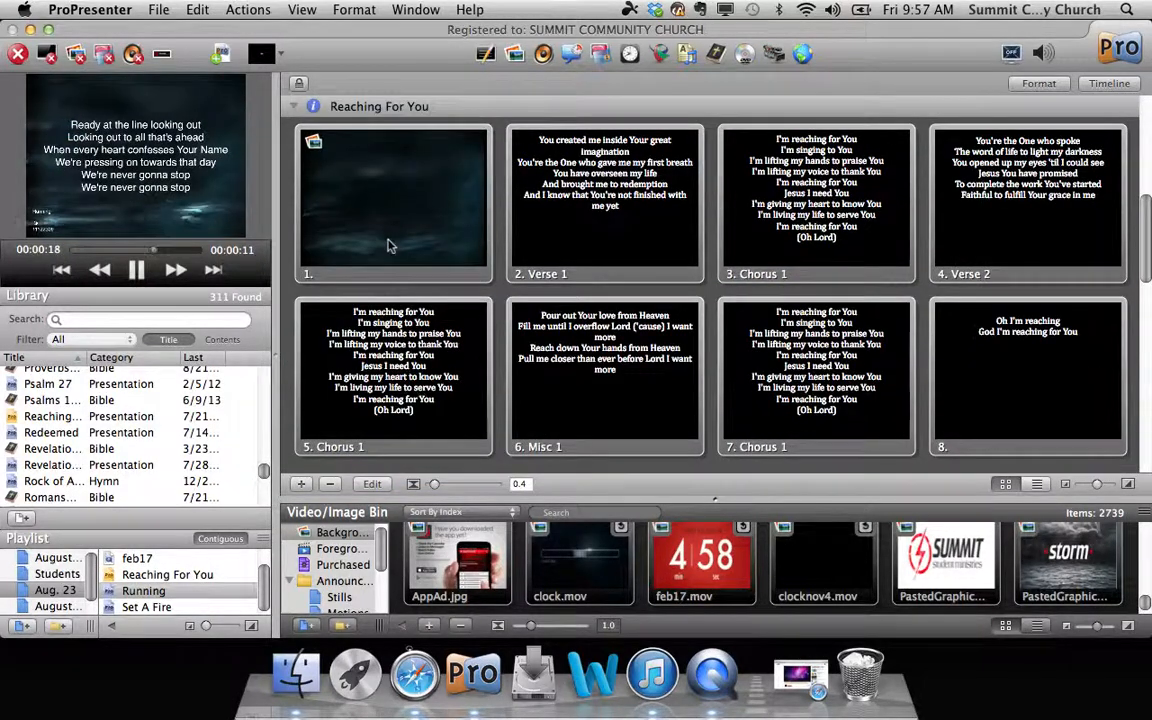
Show the first slide of Set A Fire with its red background video and trigger it again to restart the background
scroll(393, 247, down, 3)
scroll(393, 247, down, 3)
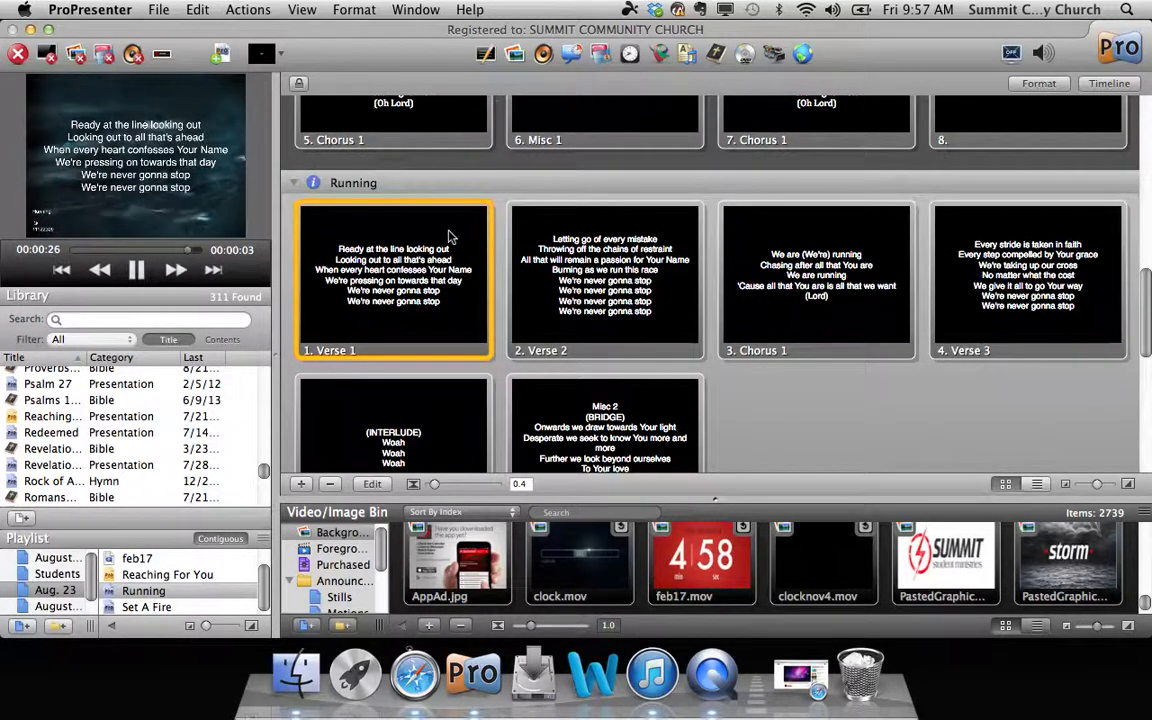
scroll(470, 260, down, 5)
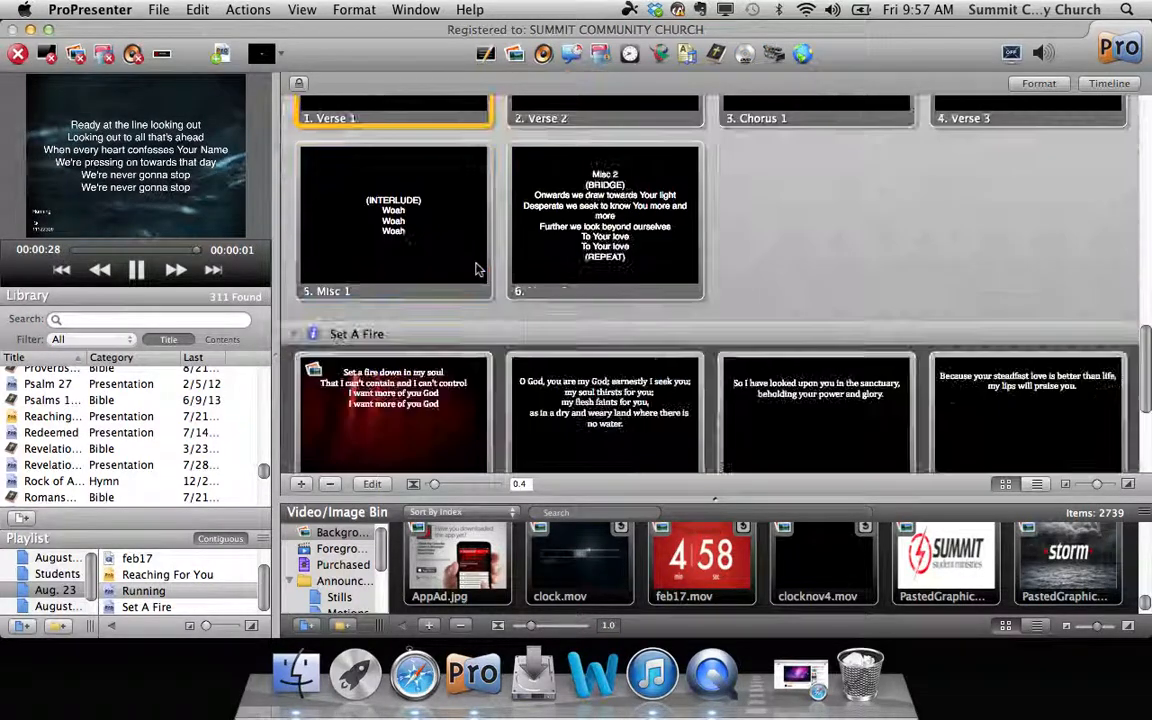
scroll(476, 268, down, 3)
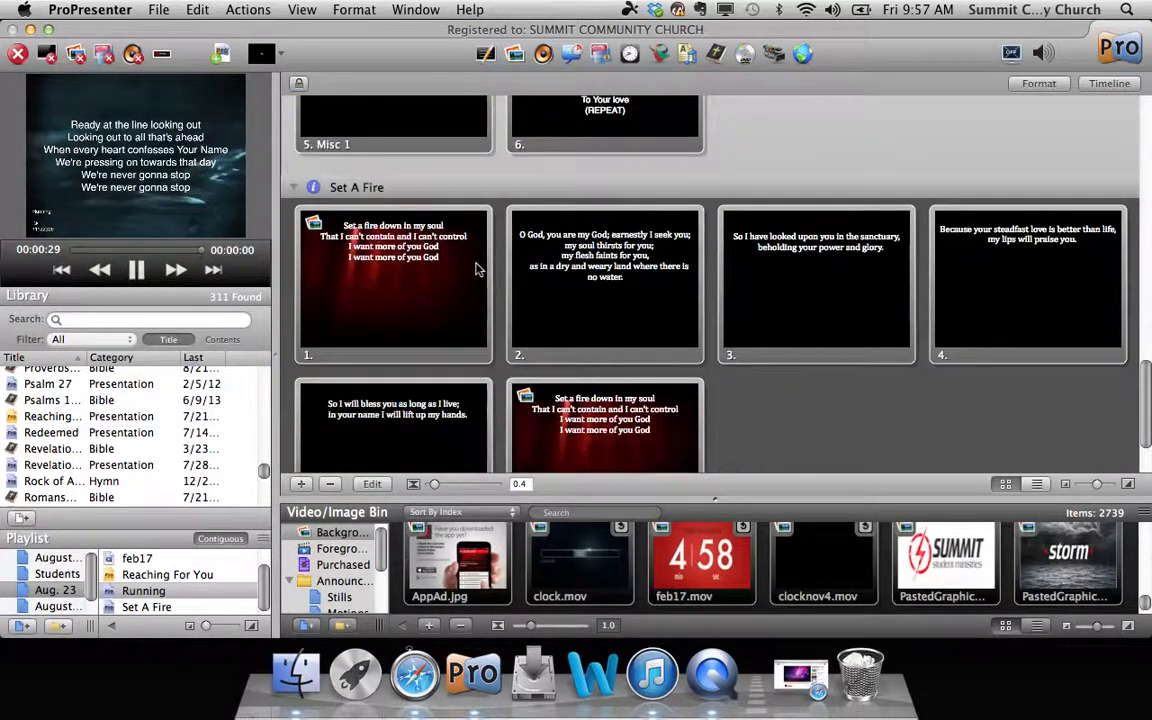
click(458, 320)
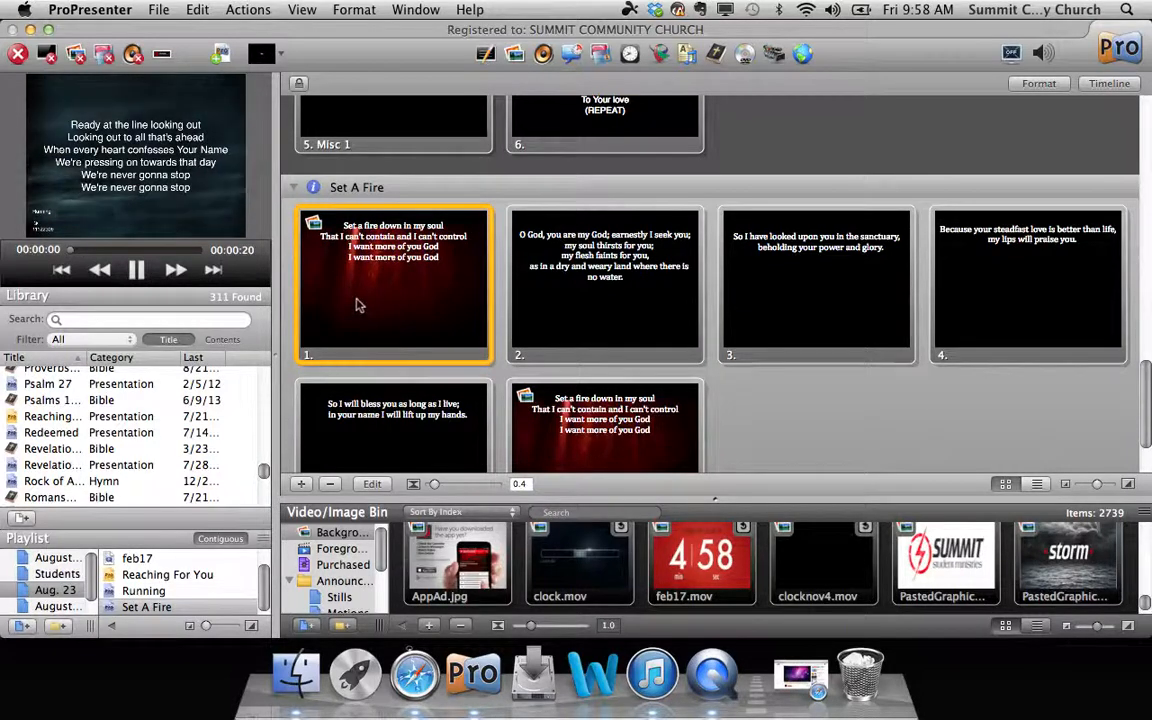
click(378, 290)
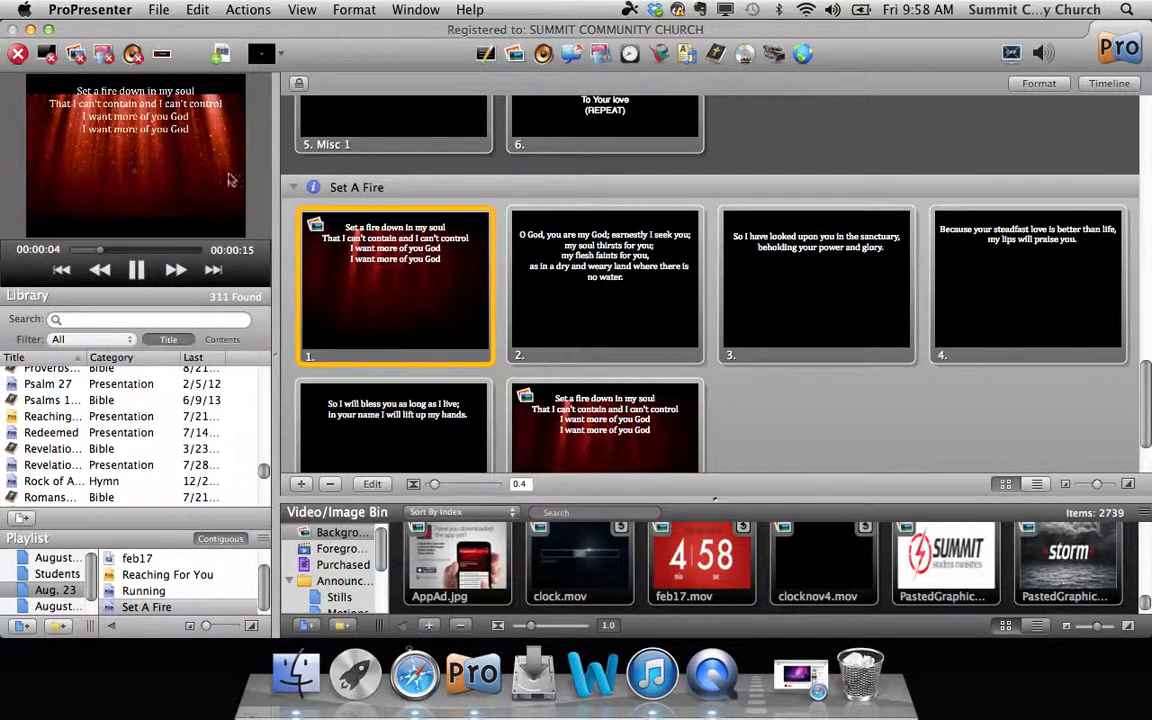
click(465, 361)
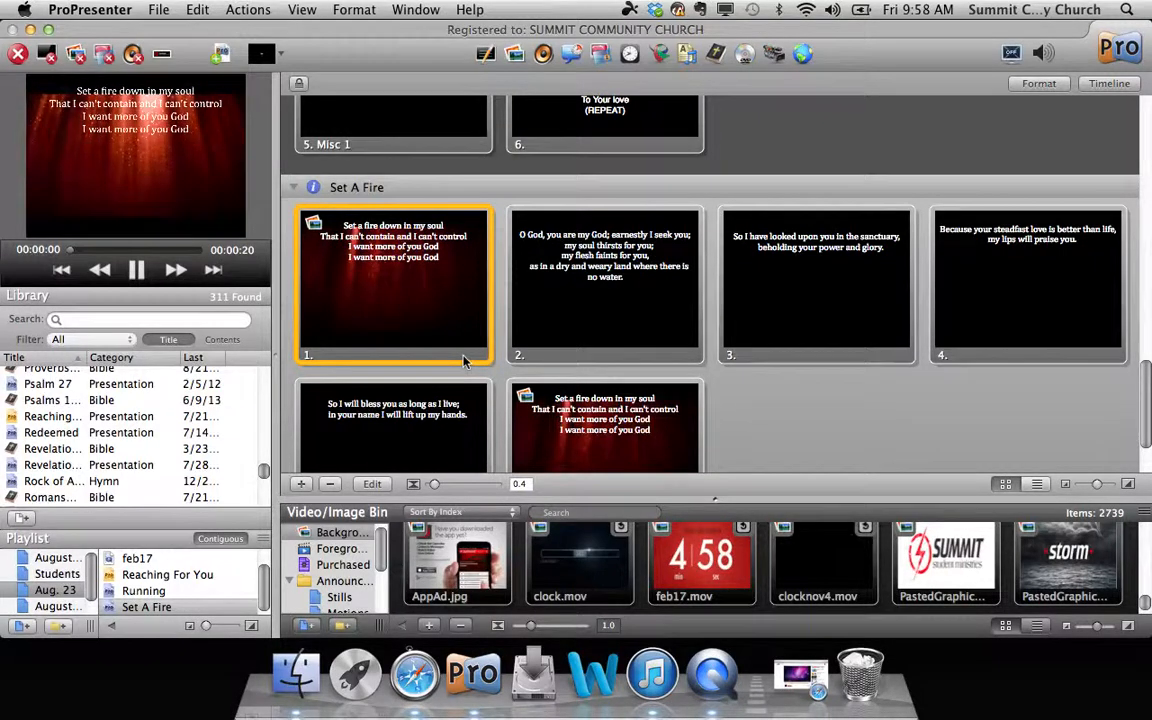